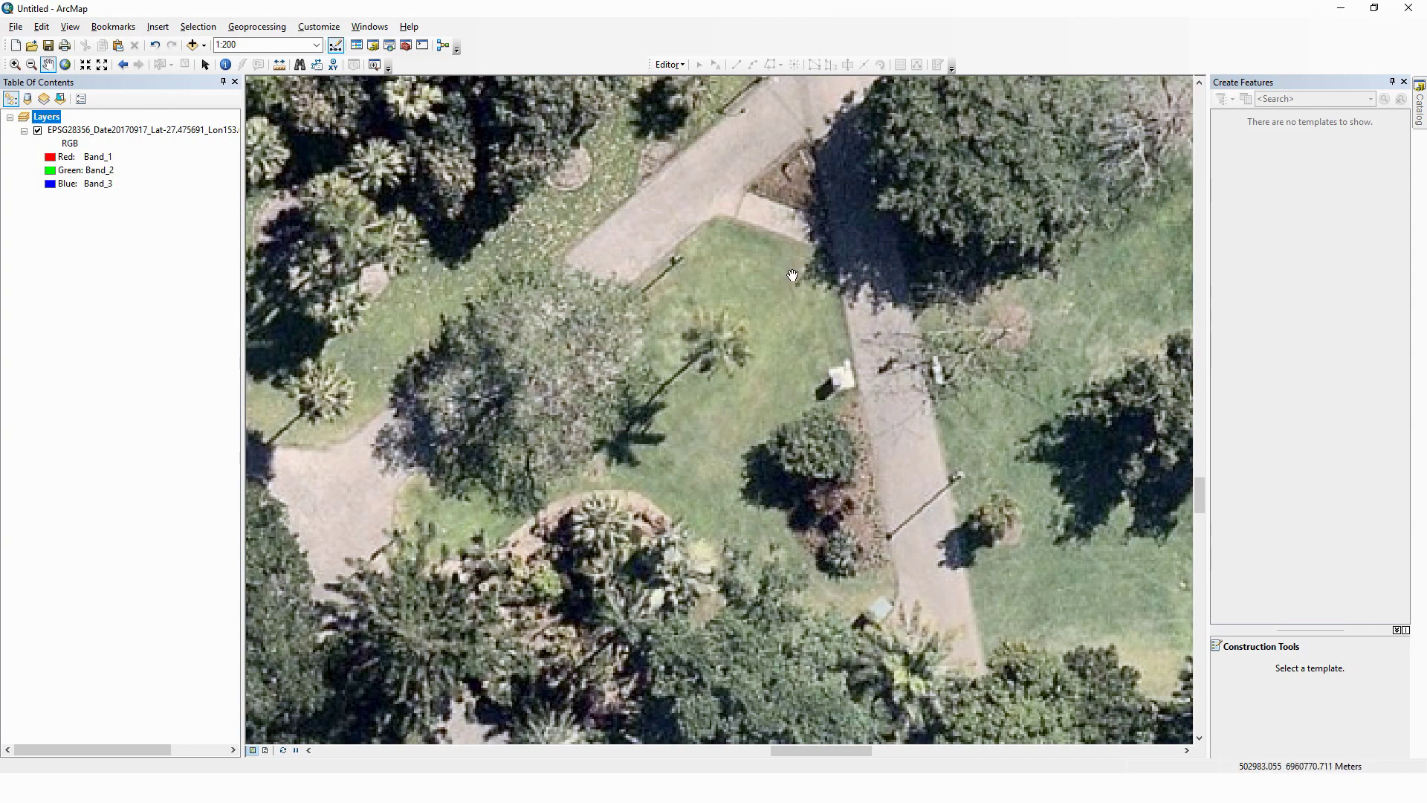
# Zoom in to 1:30 to inspect the photo's pixels, then back out to 1:300.
pyautogui.scroll(5, 715, 377)
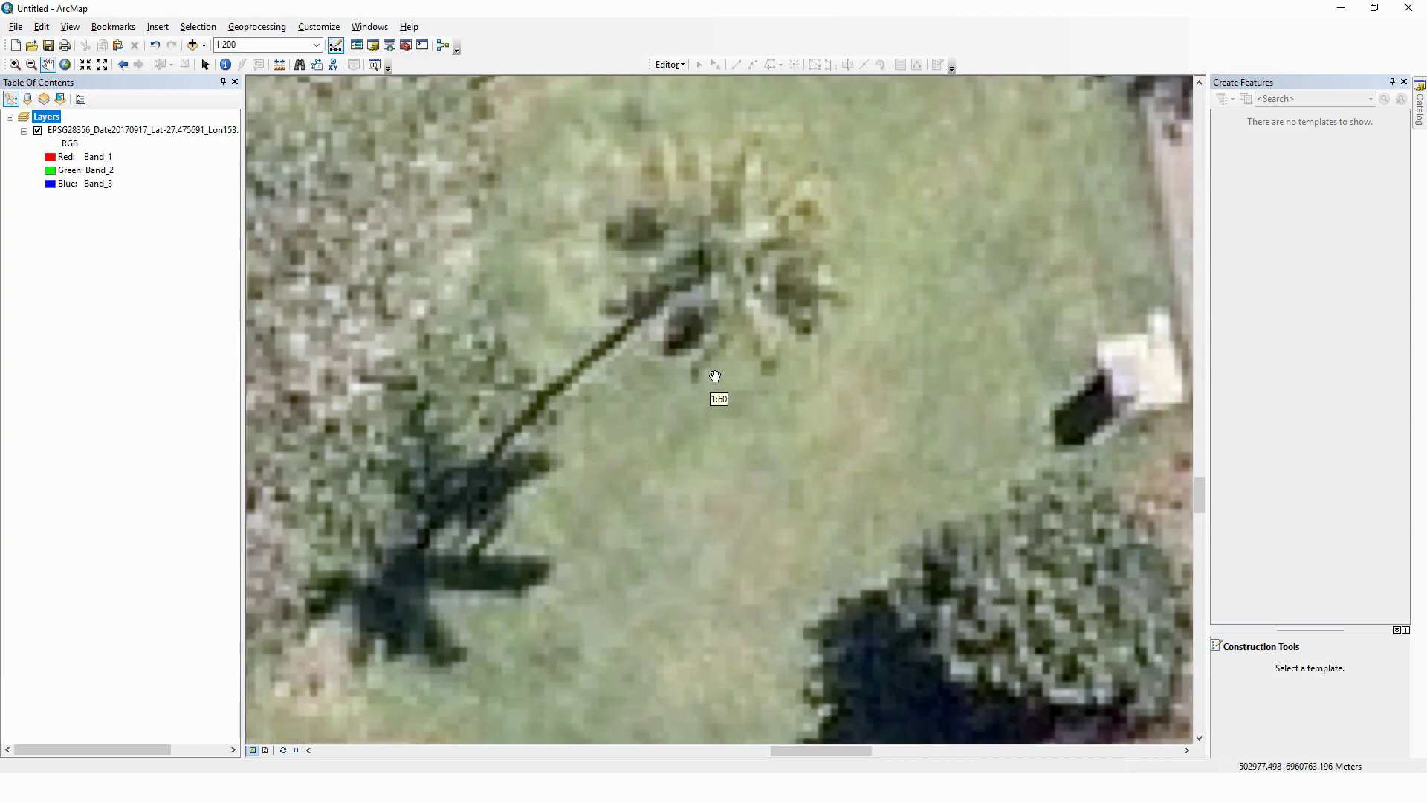
pyautogui.scroll(3, 715, 378)
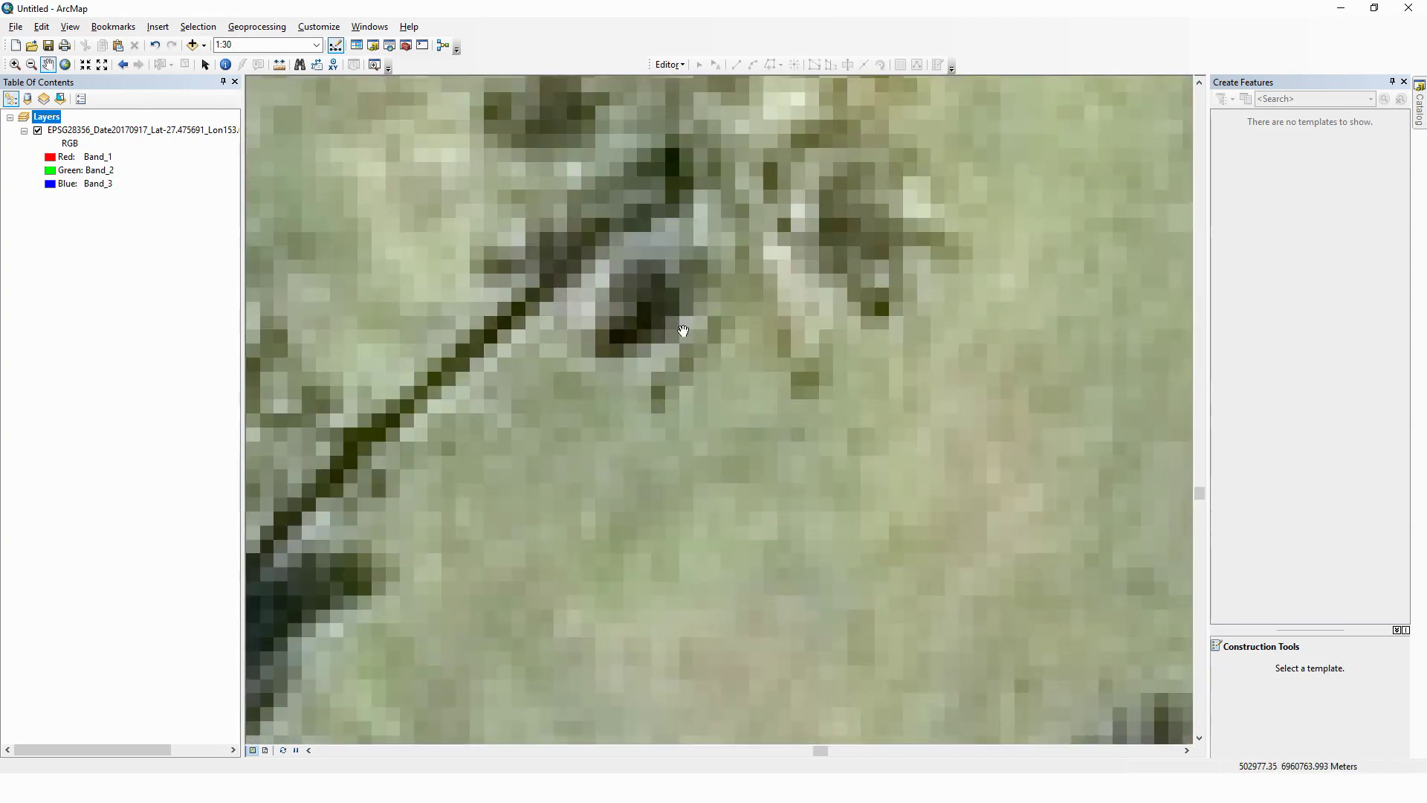
pyautogui.scroll(-3, 713, 379)
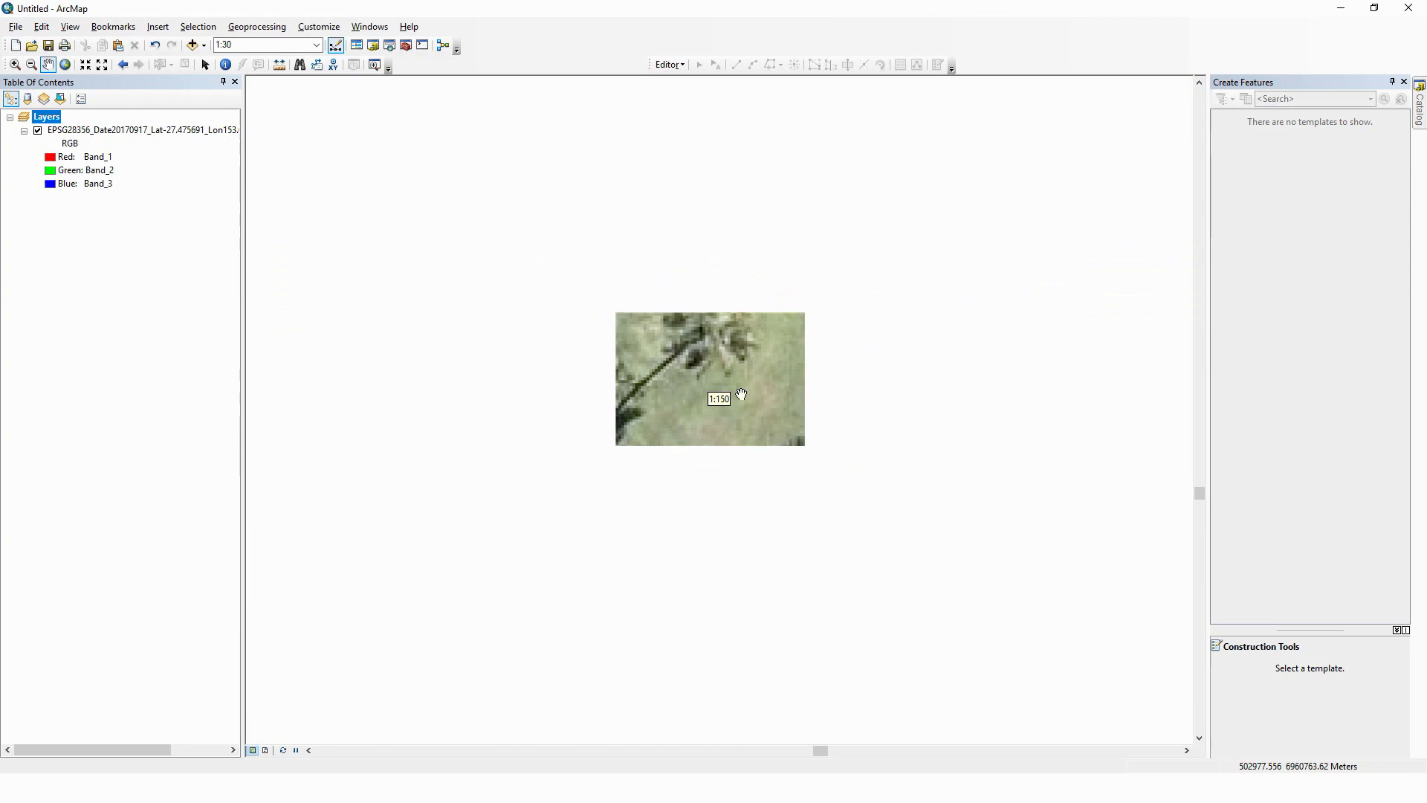
pyautogui.scroll(-1, 823, 430)
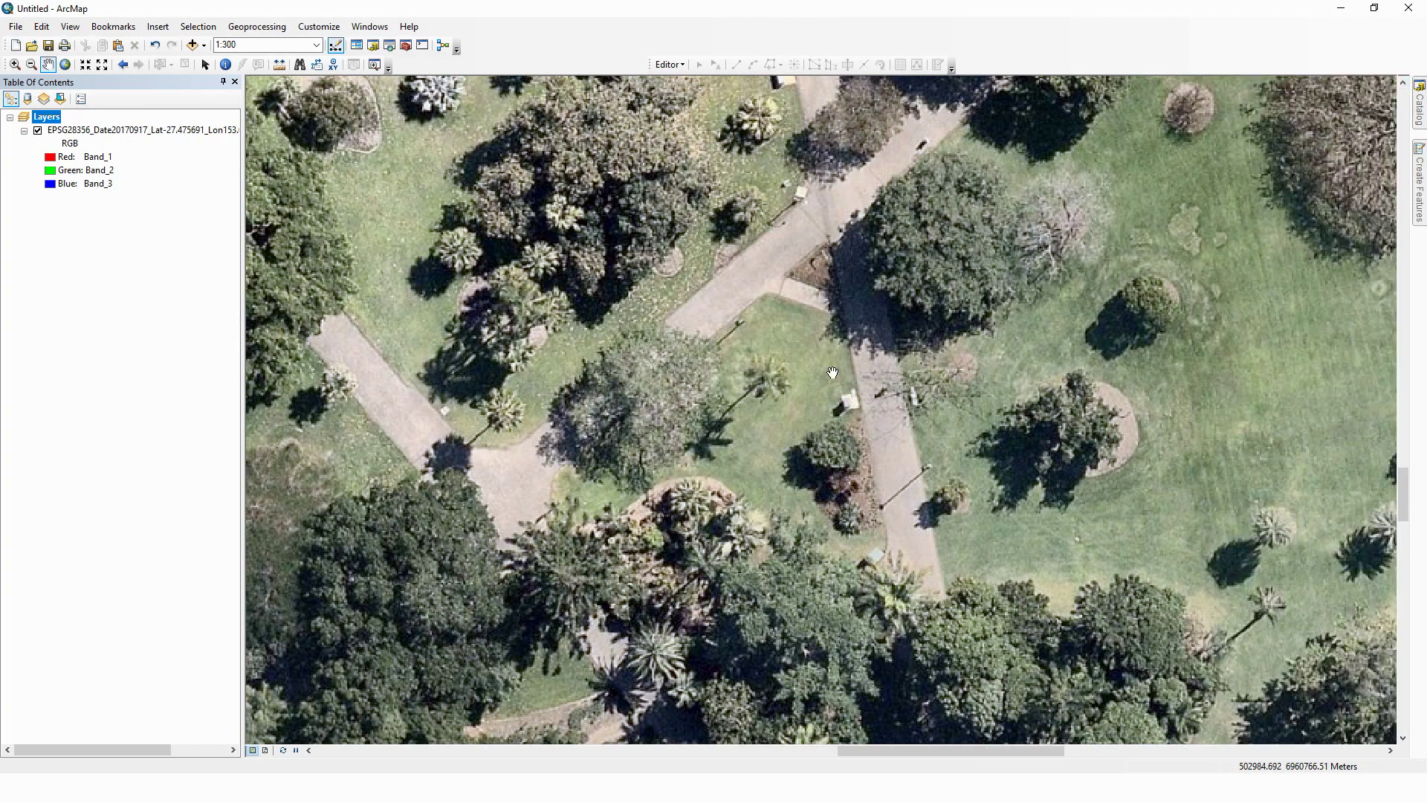
pyautogui.rightClick(677, 49)
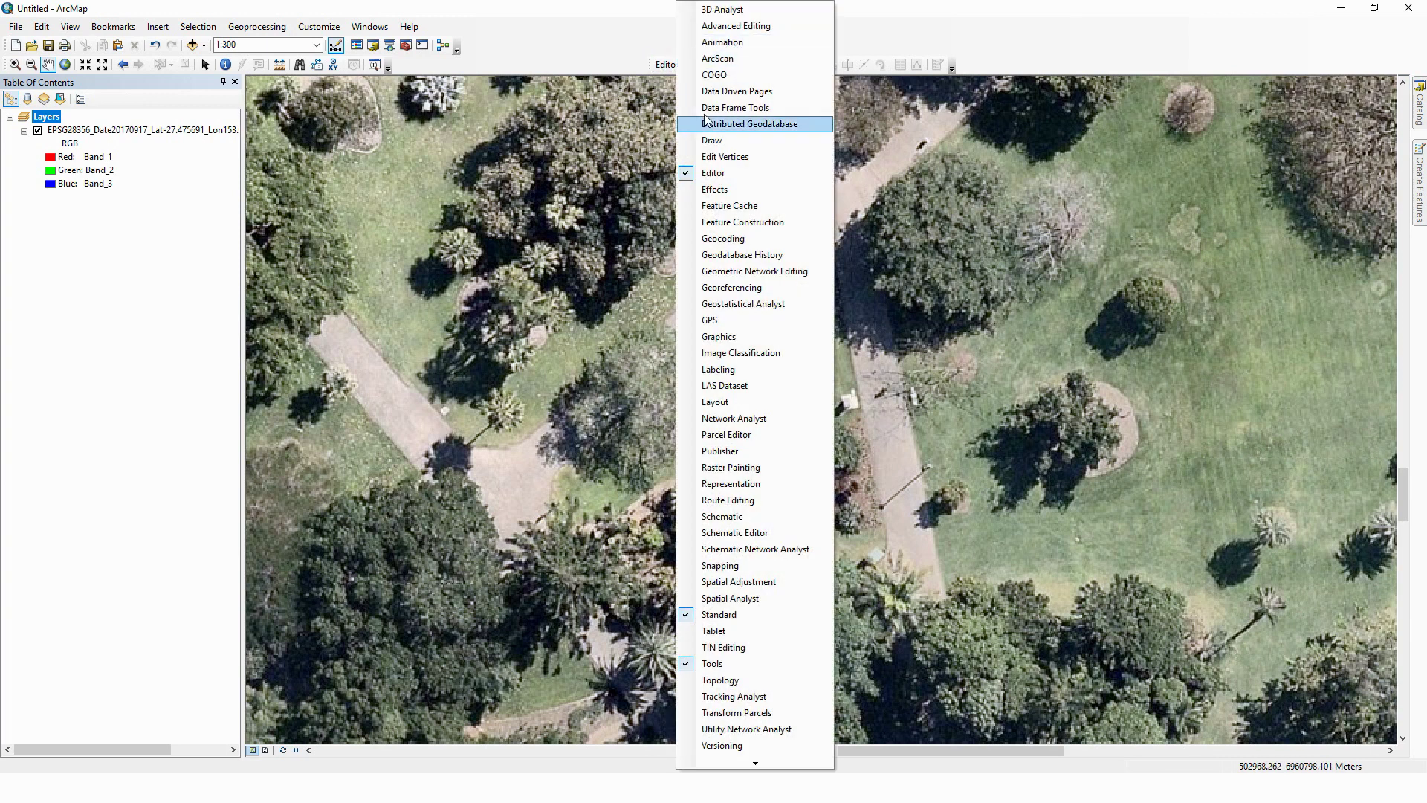
pyautogui.click(1051, 61)
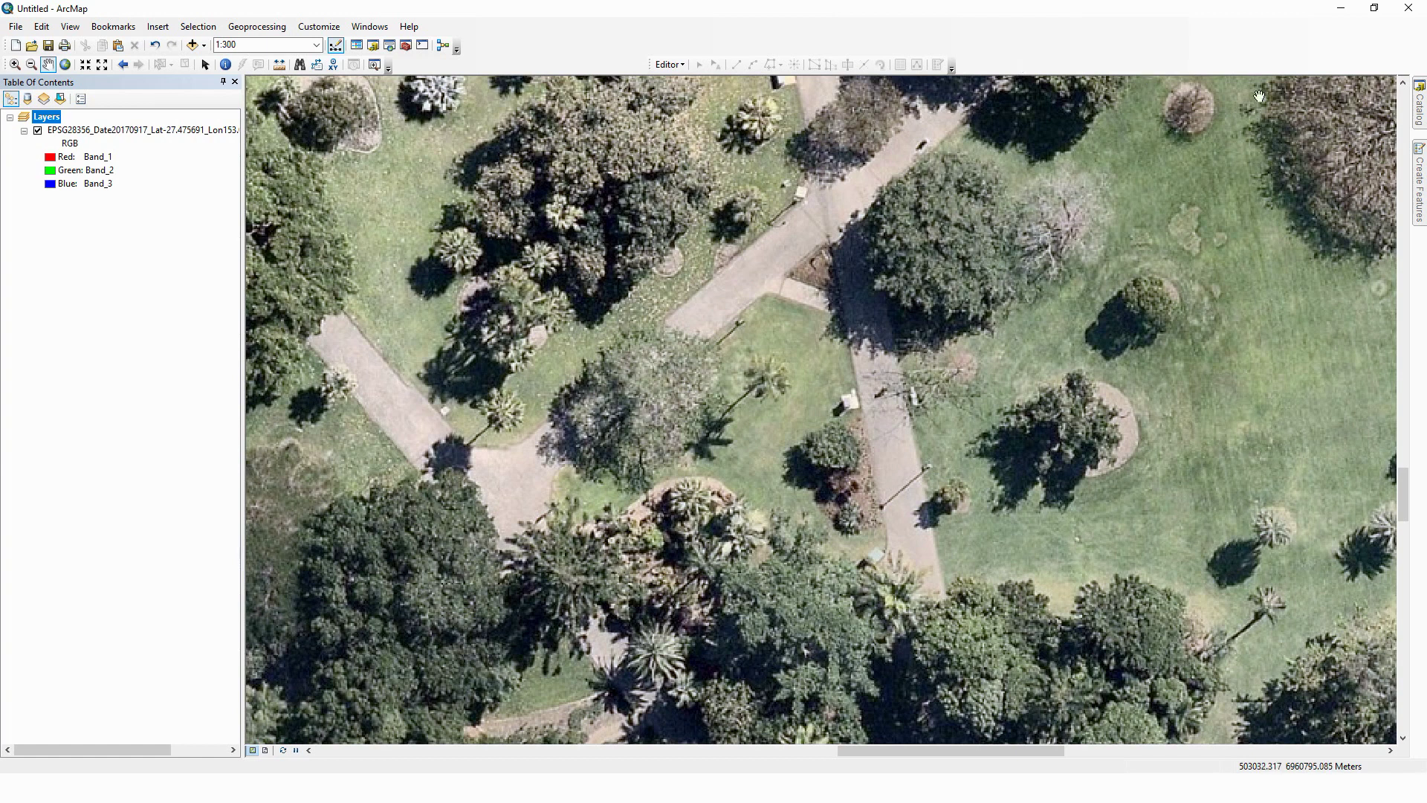
# From the Catalog, start a new shapefile in the EPSG28356_Date20170917 imagery folder.
pyautogui.click(1419, 111)
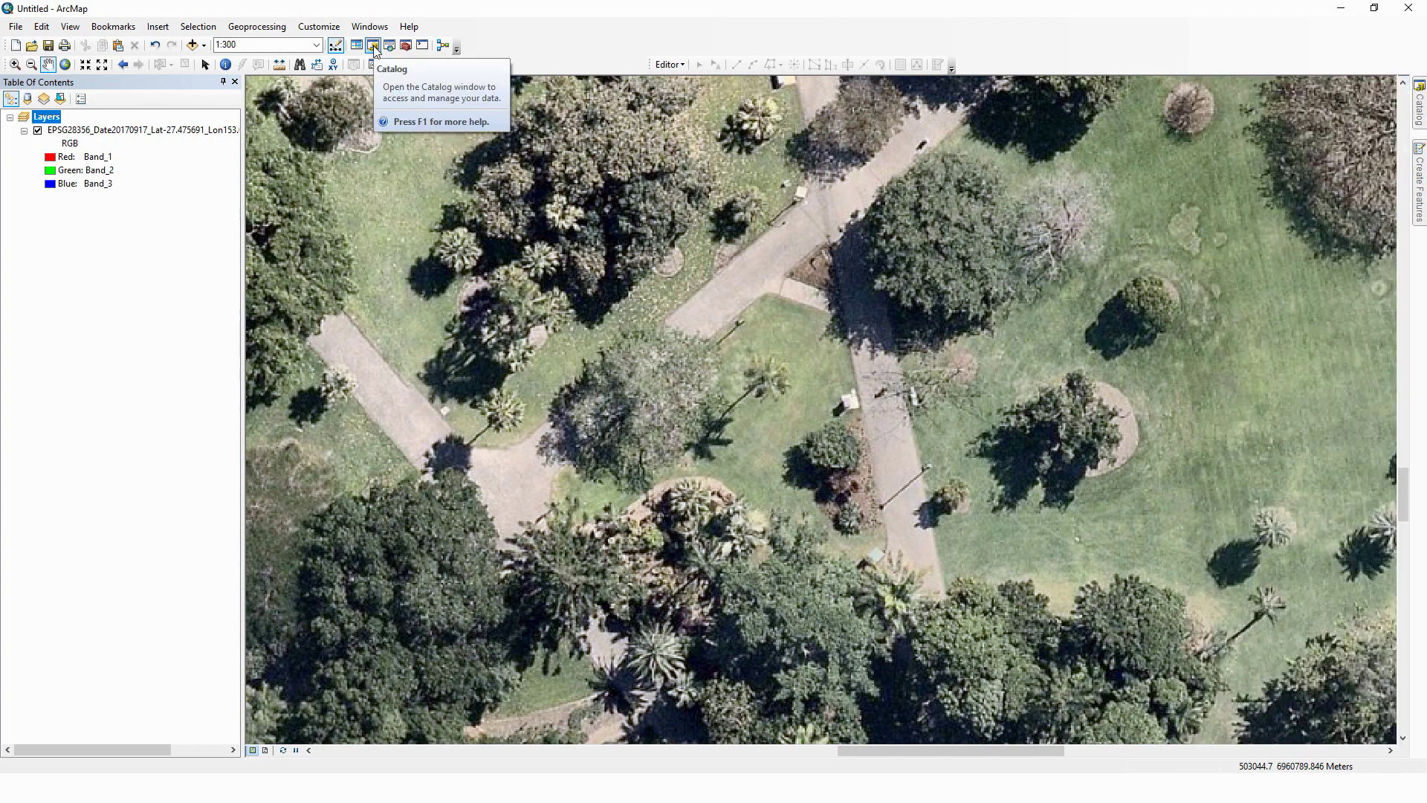
pyautogui.moveTo(1421, 116)
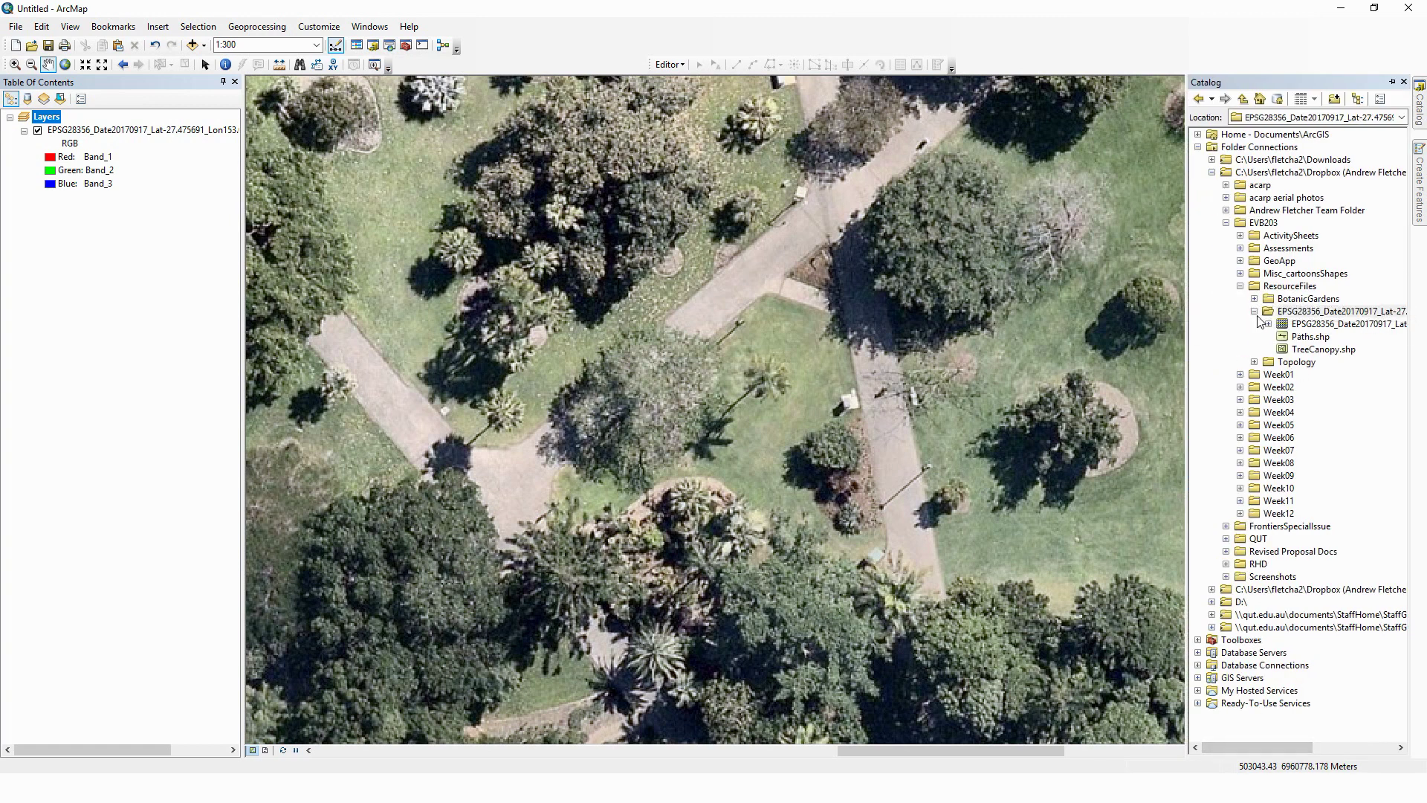
pyautogui.rightClick(1263, 312)
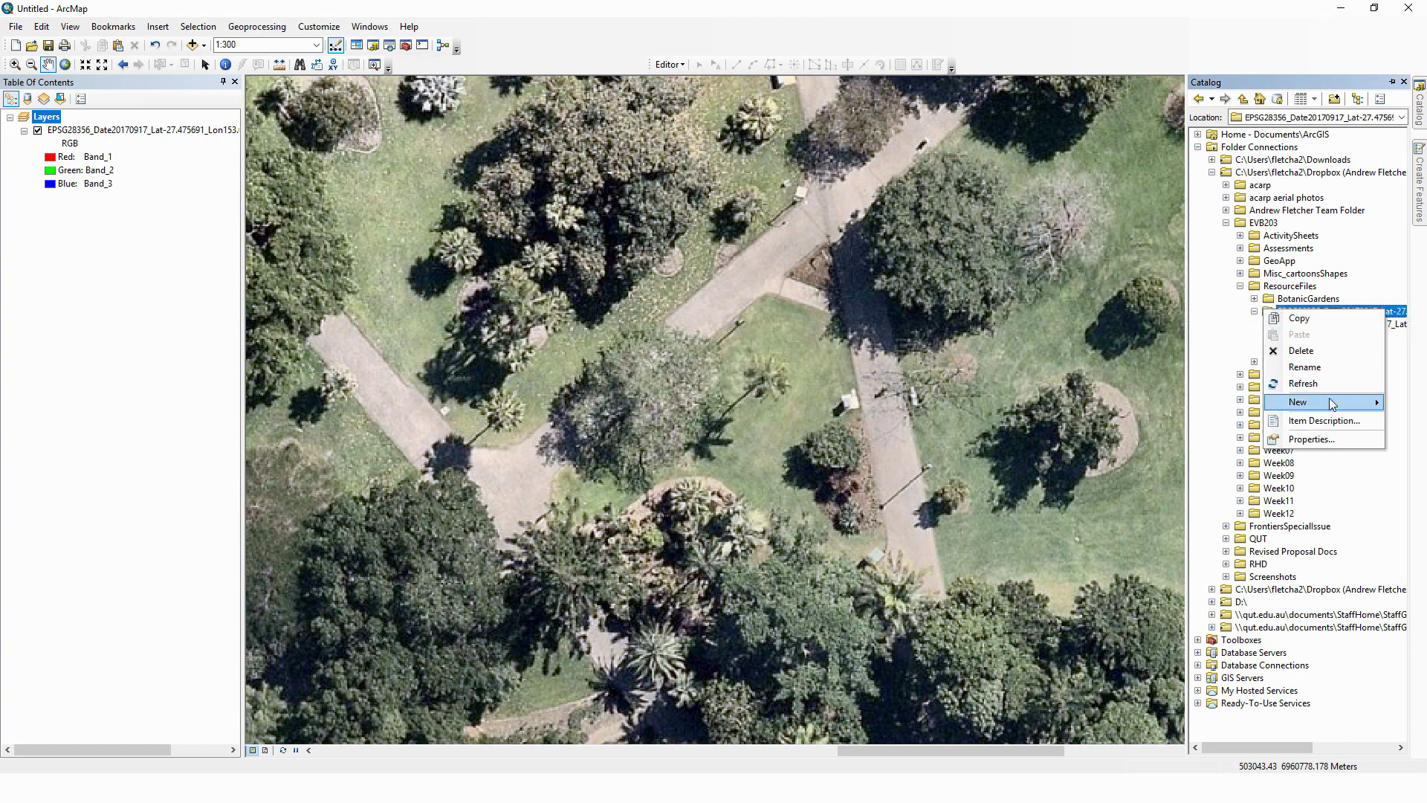
pyautogui.moveTo(1330, 402)
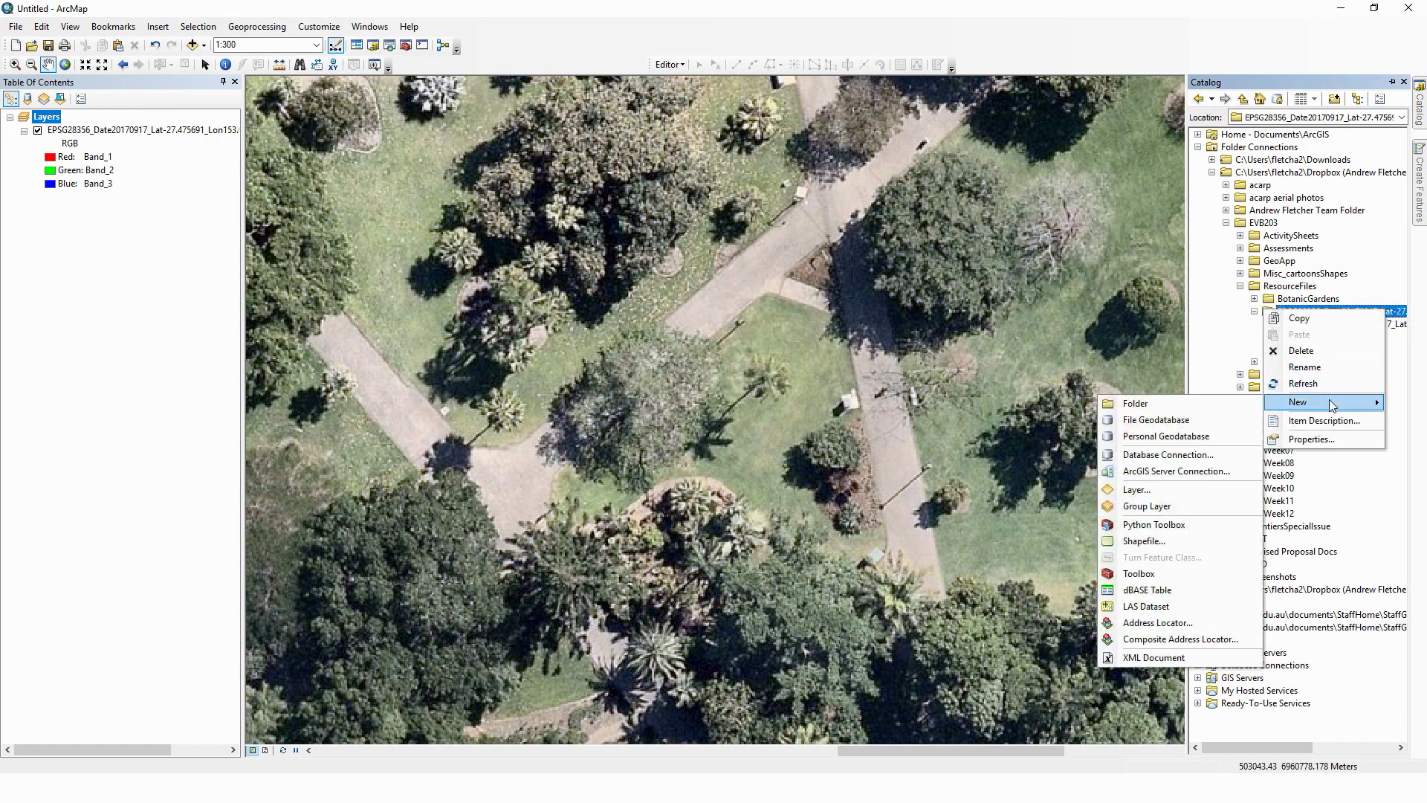
pyautogui.click(1161, 549)
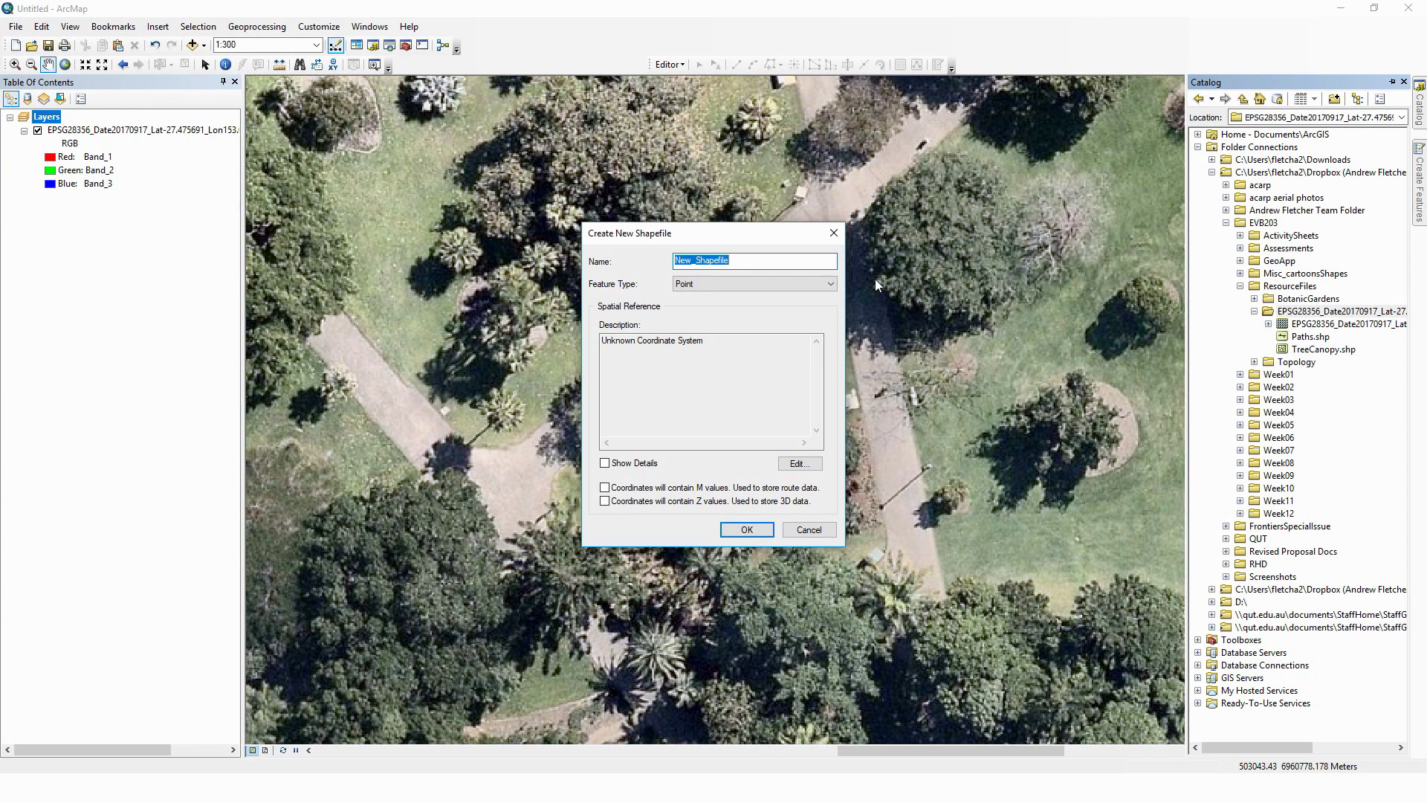
# Create a polygon shapefile named Cover using GDA 1994 MGA Zone 56.
pyautogui.write('T')
pyautogui.press('BackSpace')
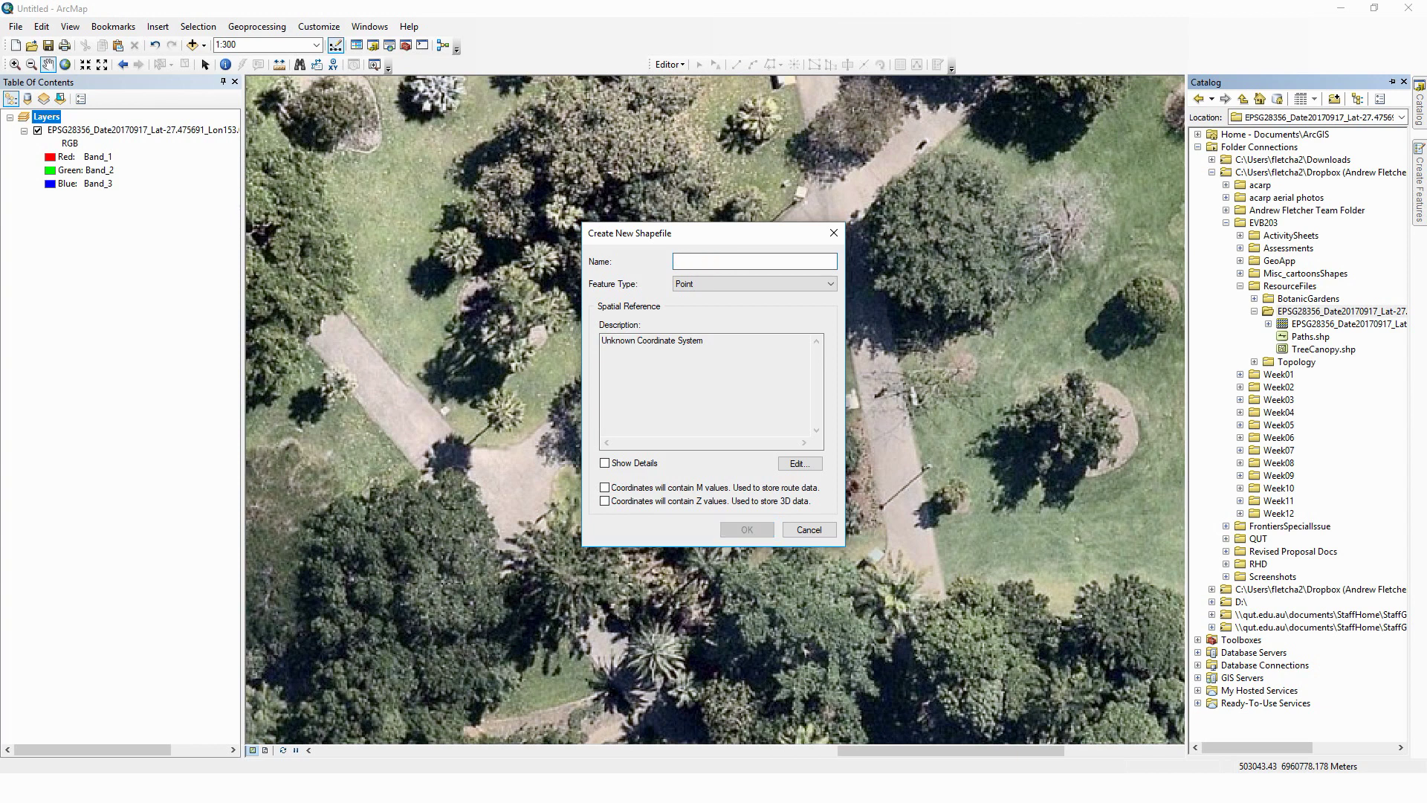
pyautogui.write('Cover')
pyautogui.click(803, 284)
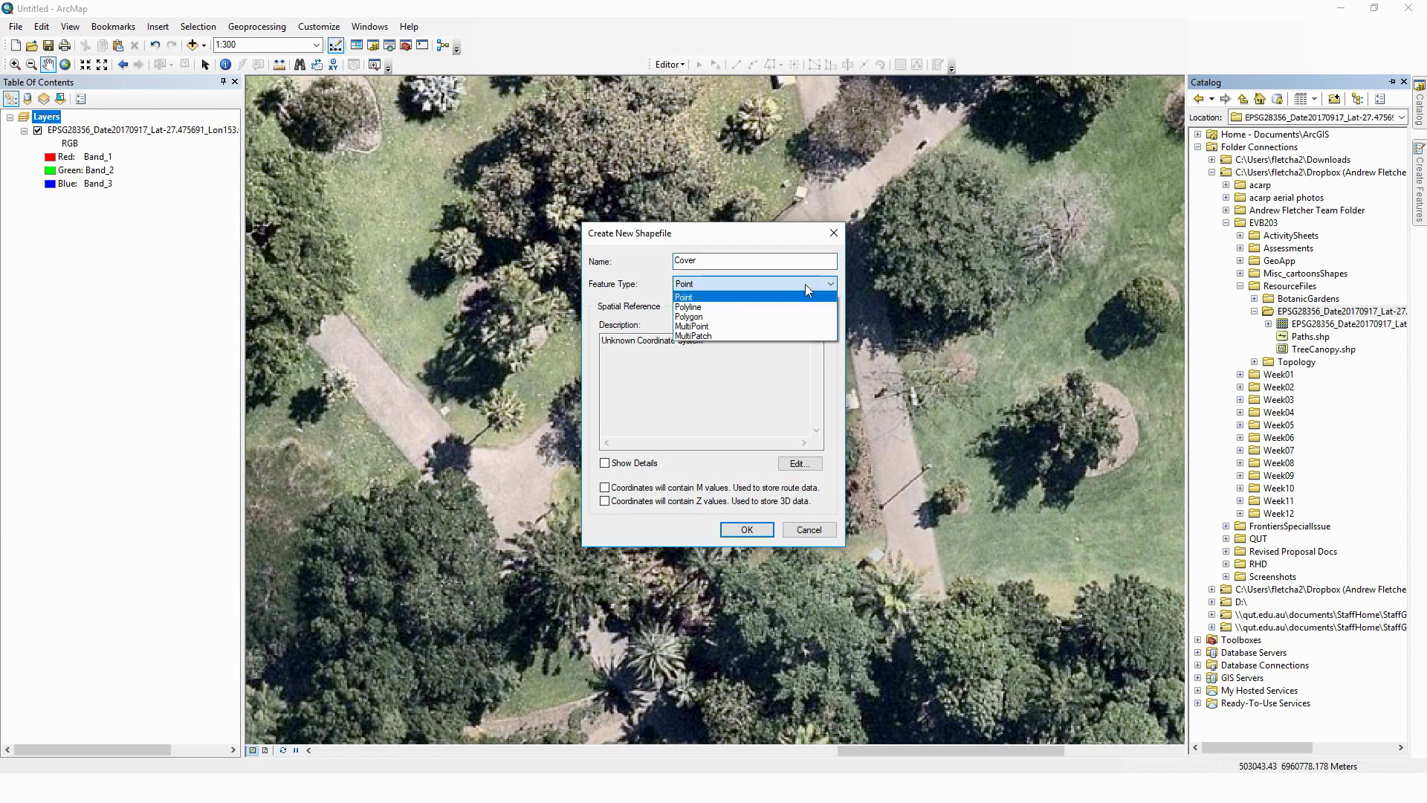
pyautogui.click(775, 318)
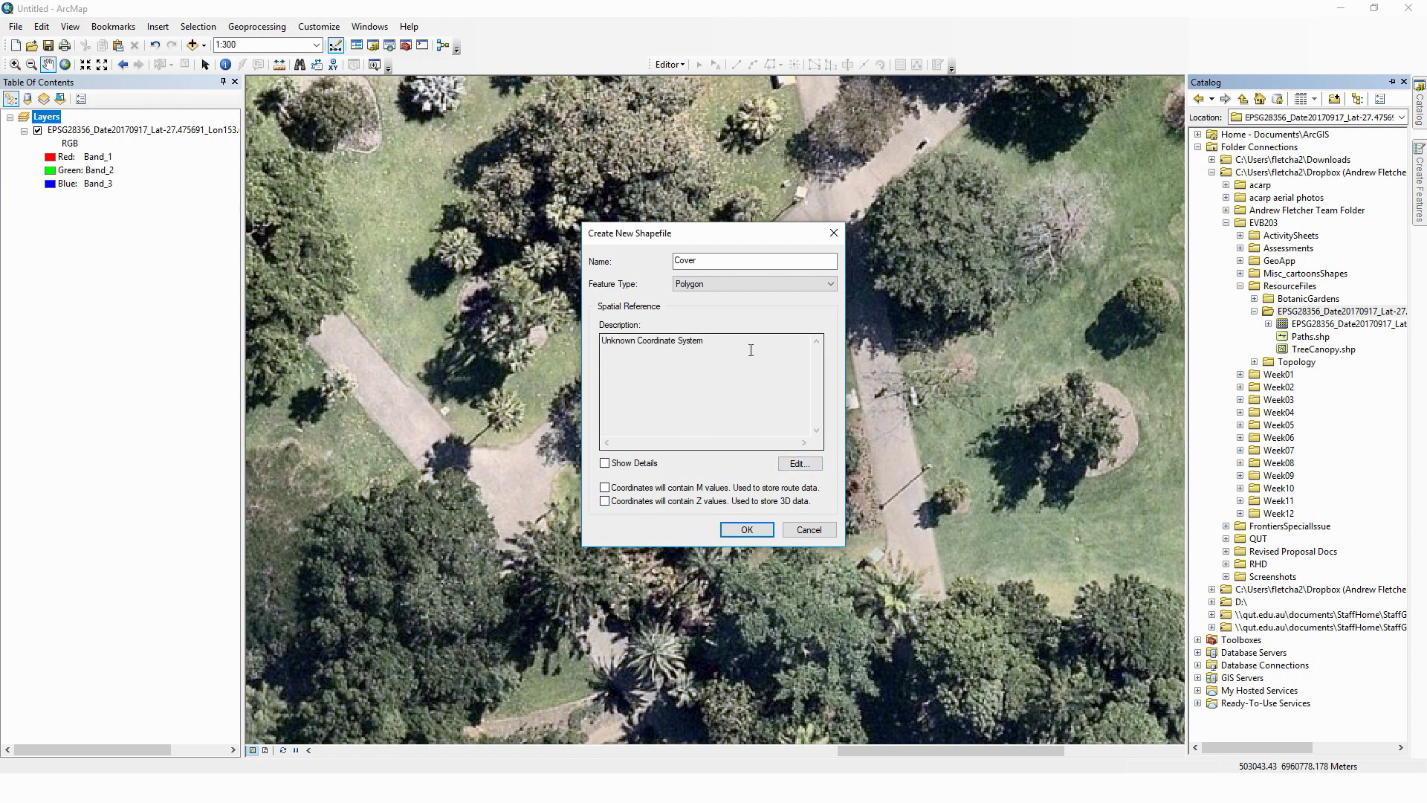
pyautogui.click(800, 463)
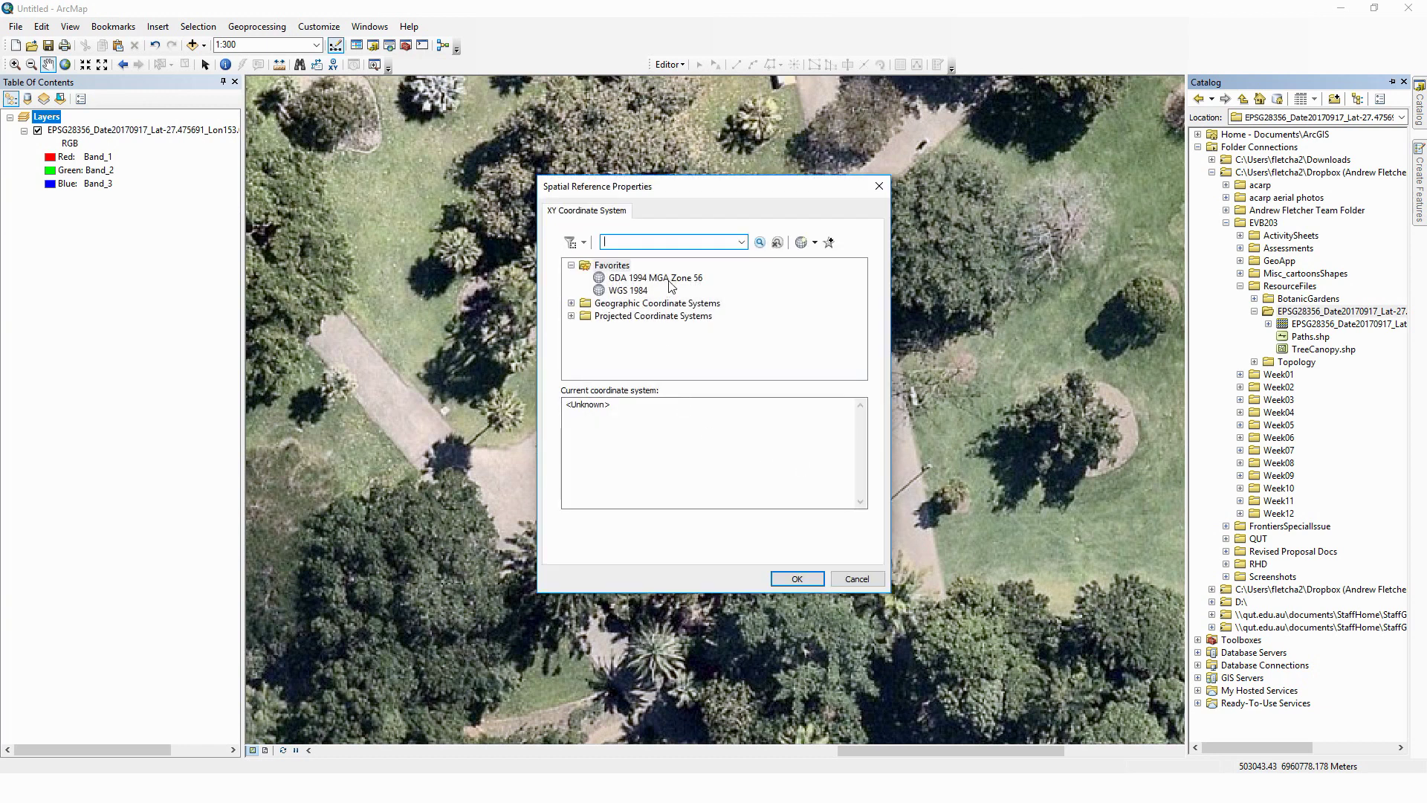
pyautogui.click(668, 280)
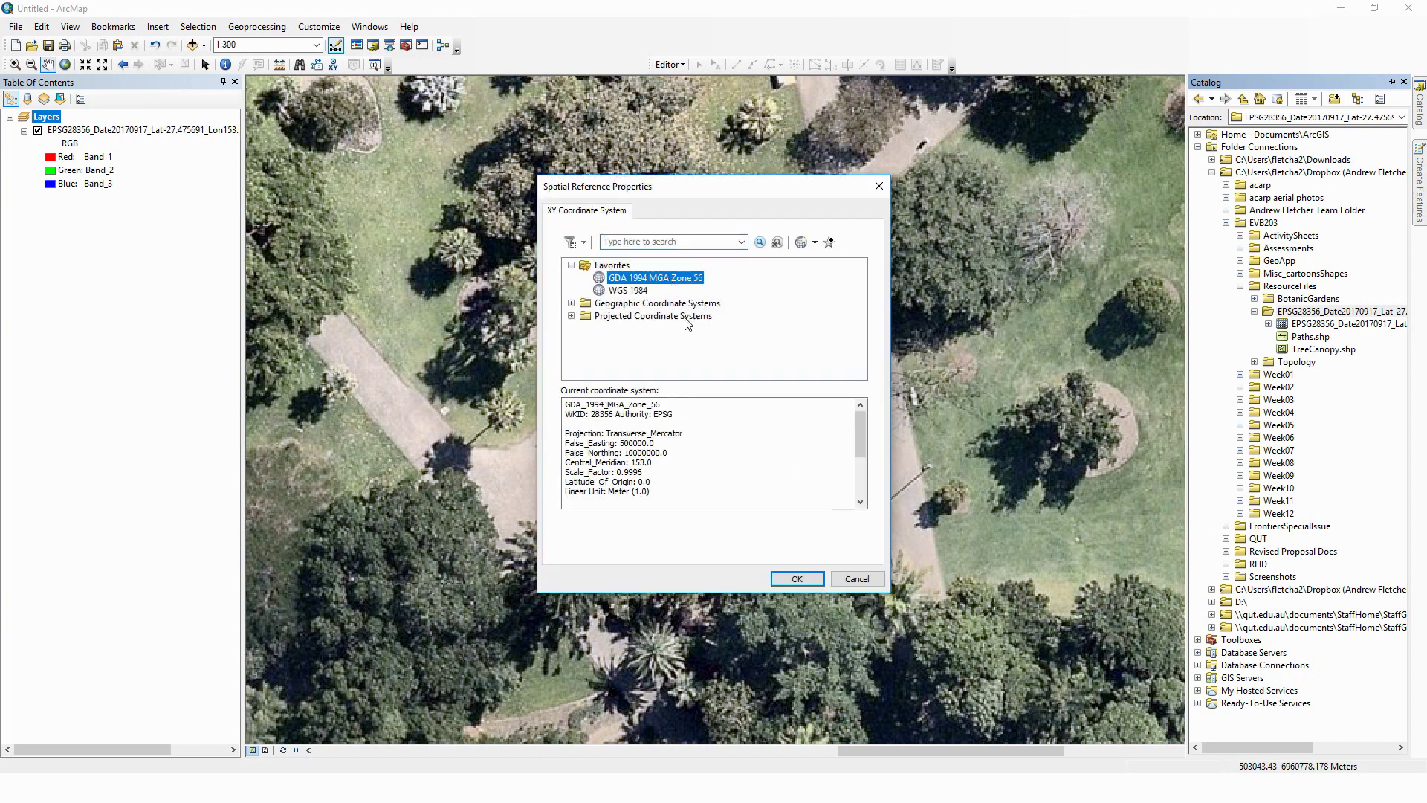
pyautogui.click(797, 580)
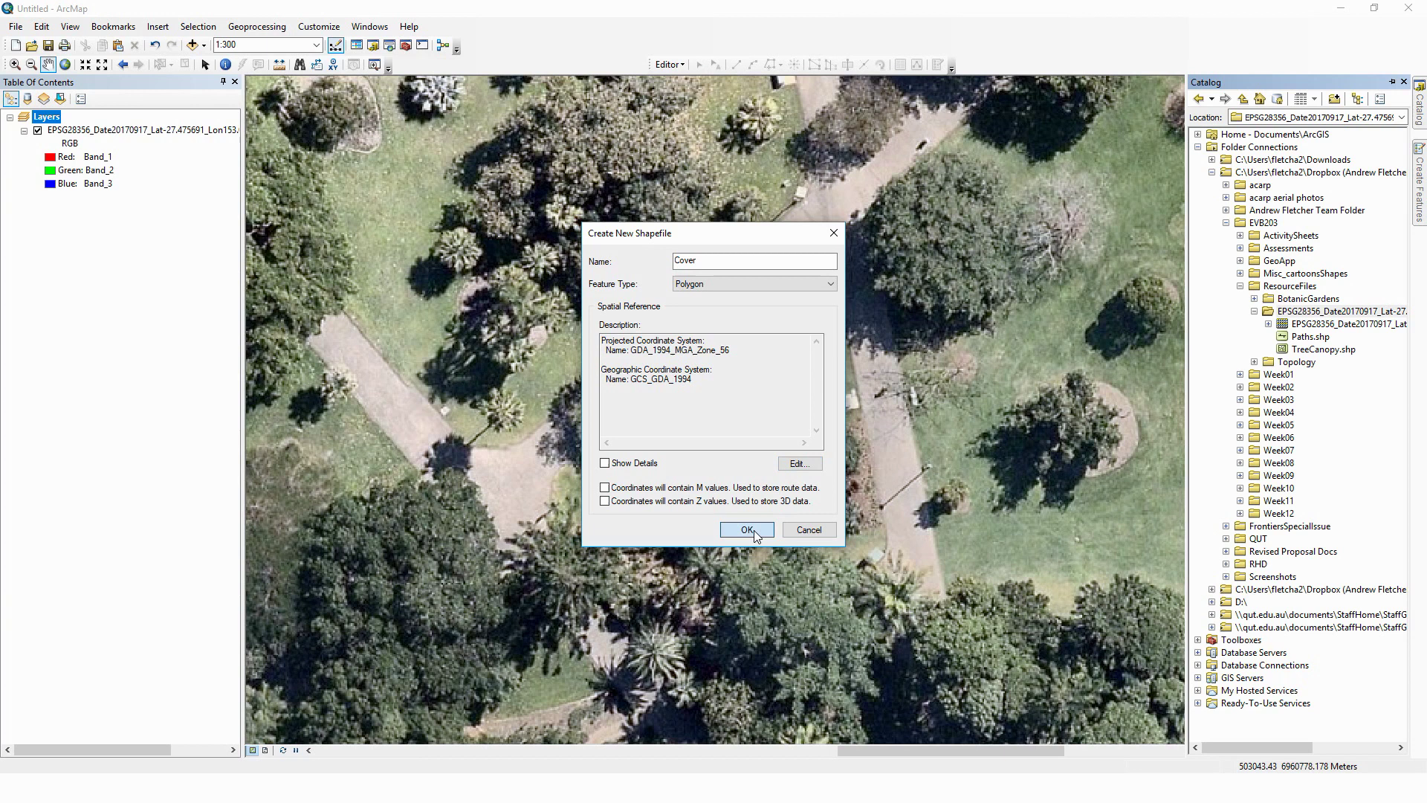
pyautogui.click(753, 530)
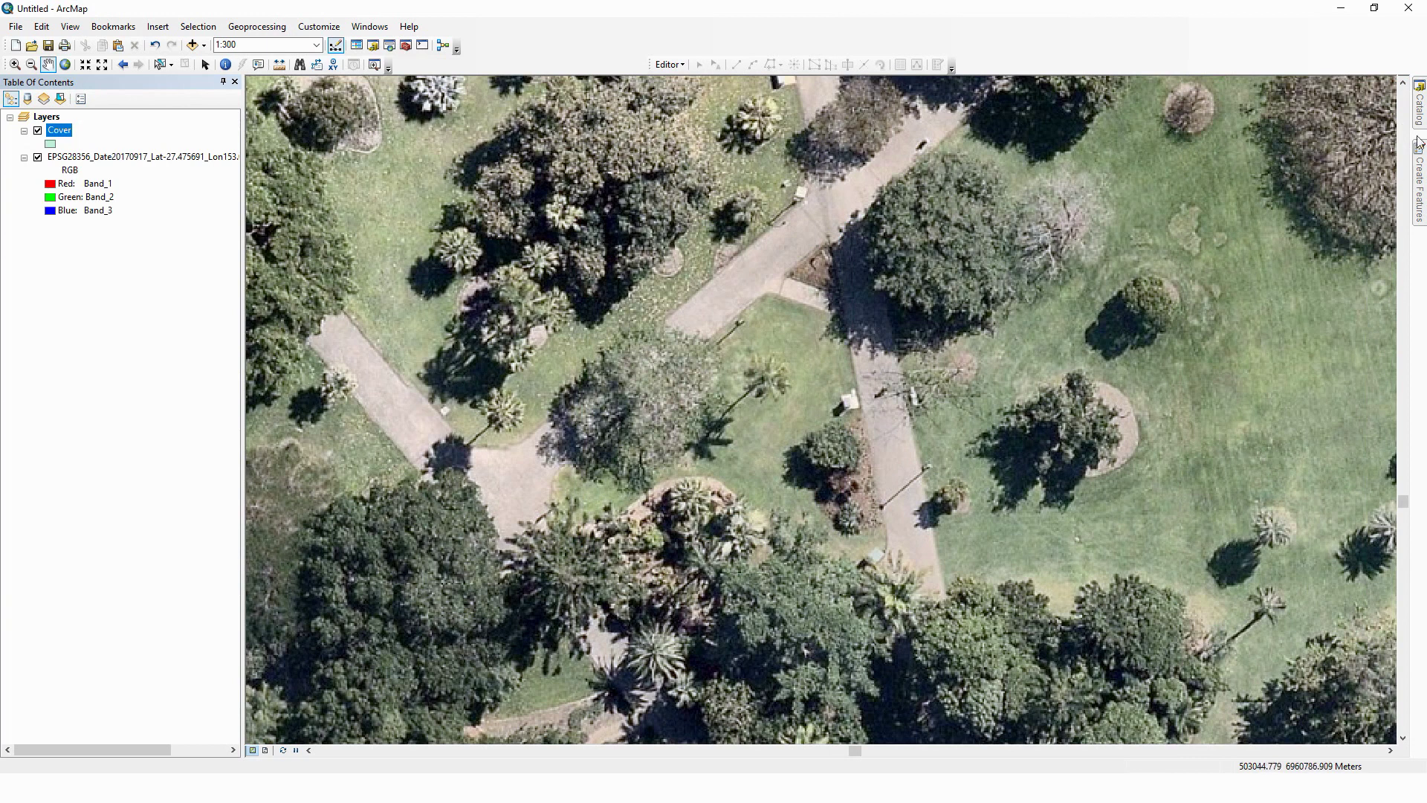
# Select Cover.shp in the Catalog and start an edit session.
pyautogui.click(1421, 113)
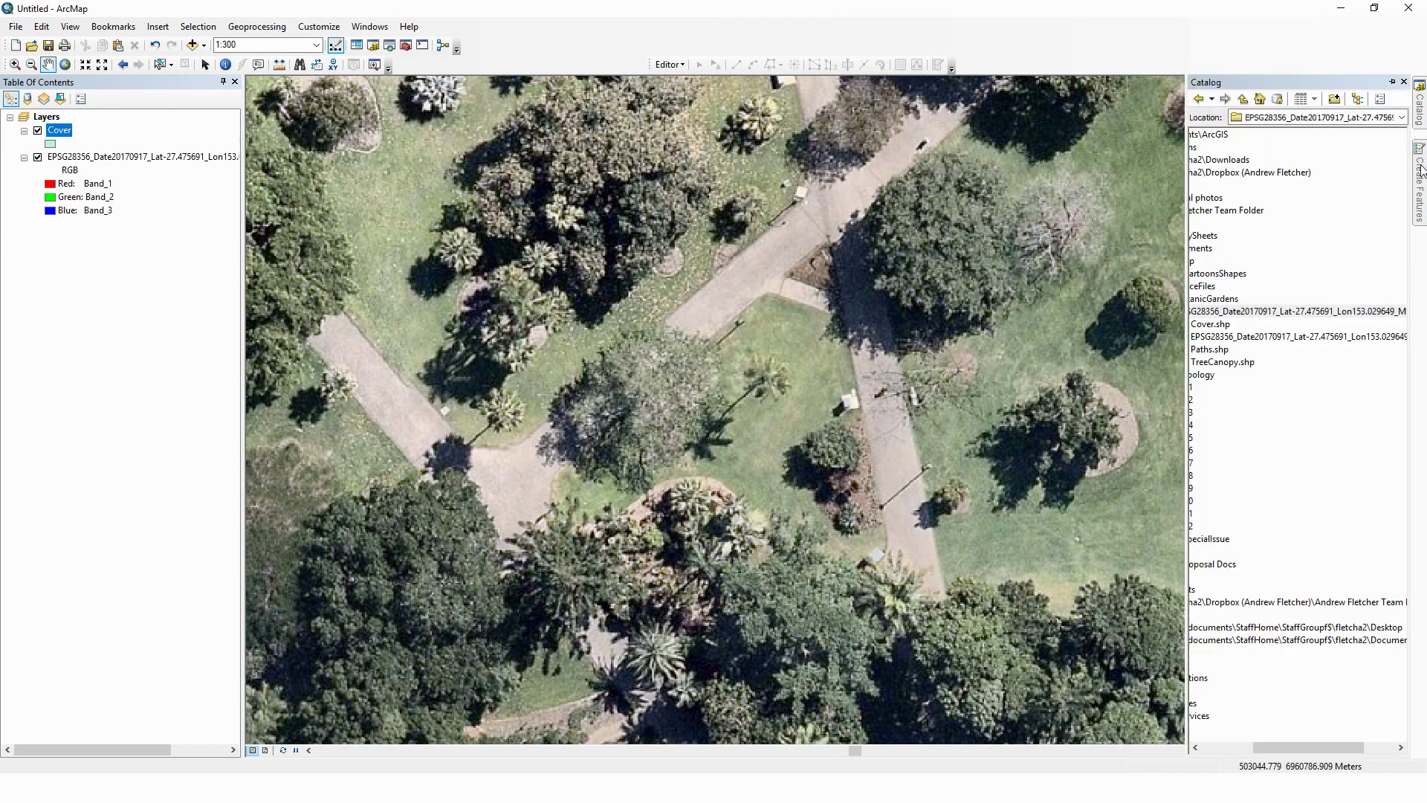
pyautogui.moveTo(1308, 746); pyautogui.dragTo(1257, 746)
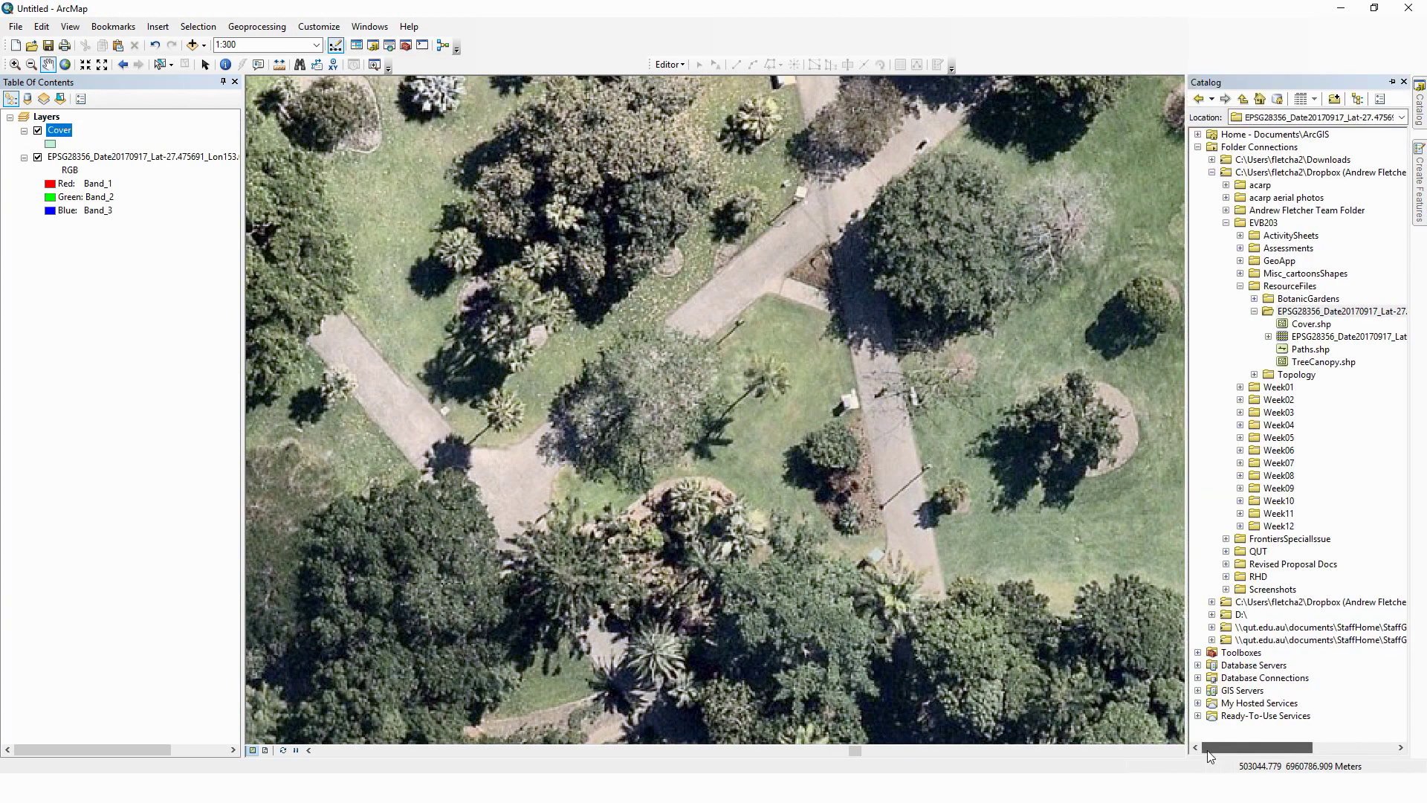
pyautogui.click(1310, 324)
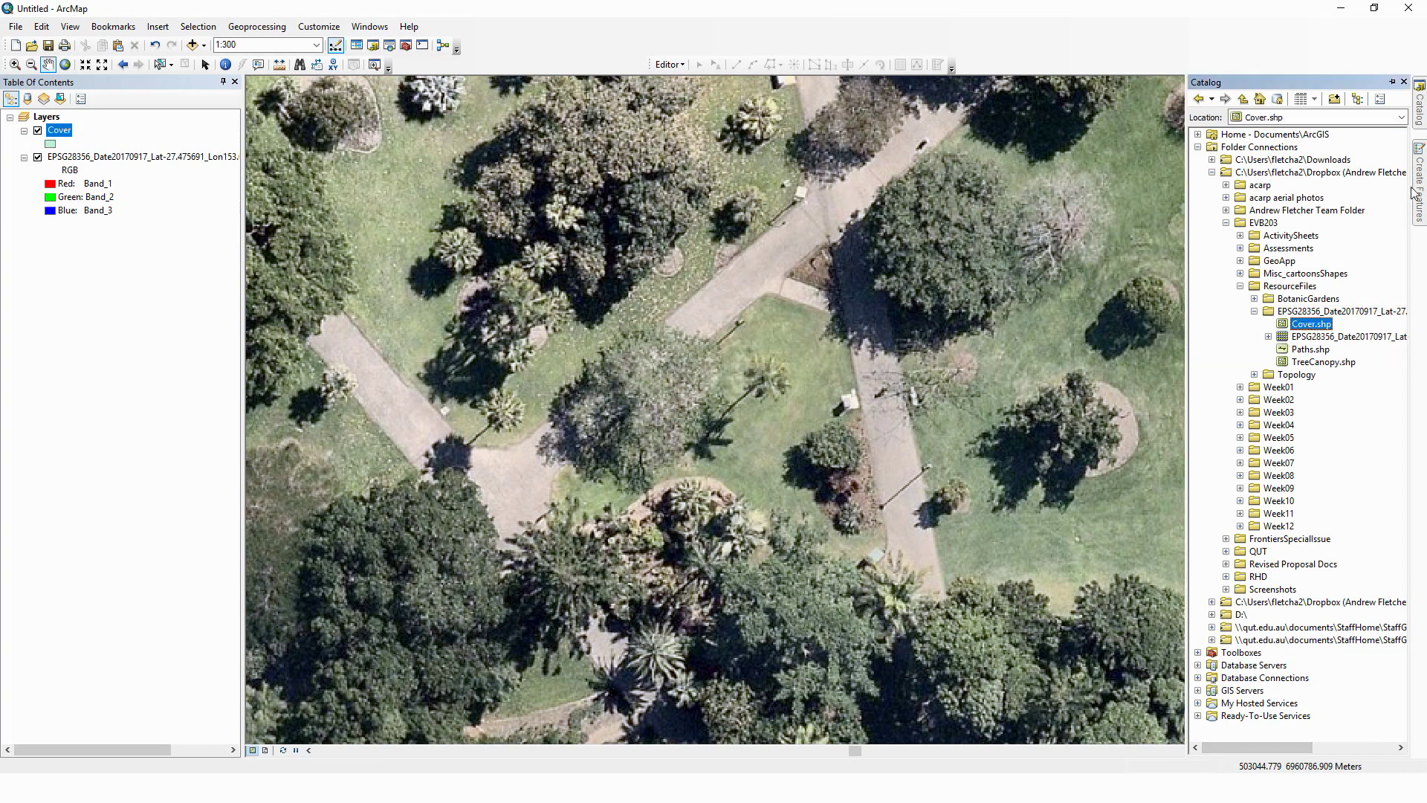
pyautogui.click(678, 66)
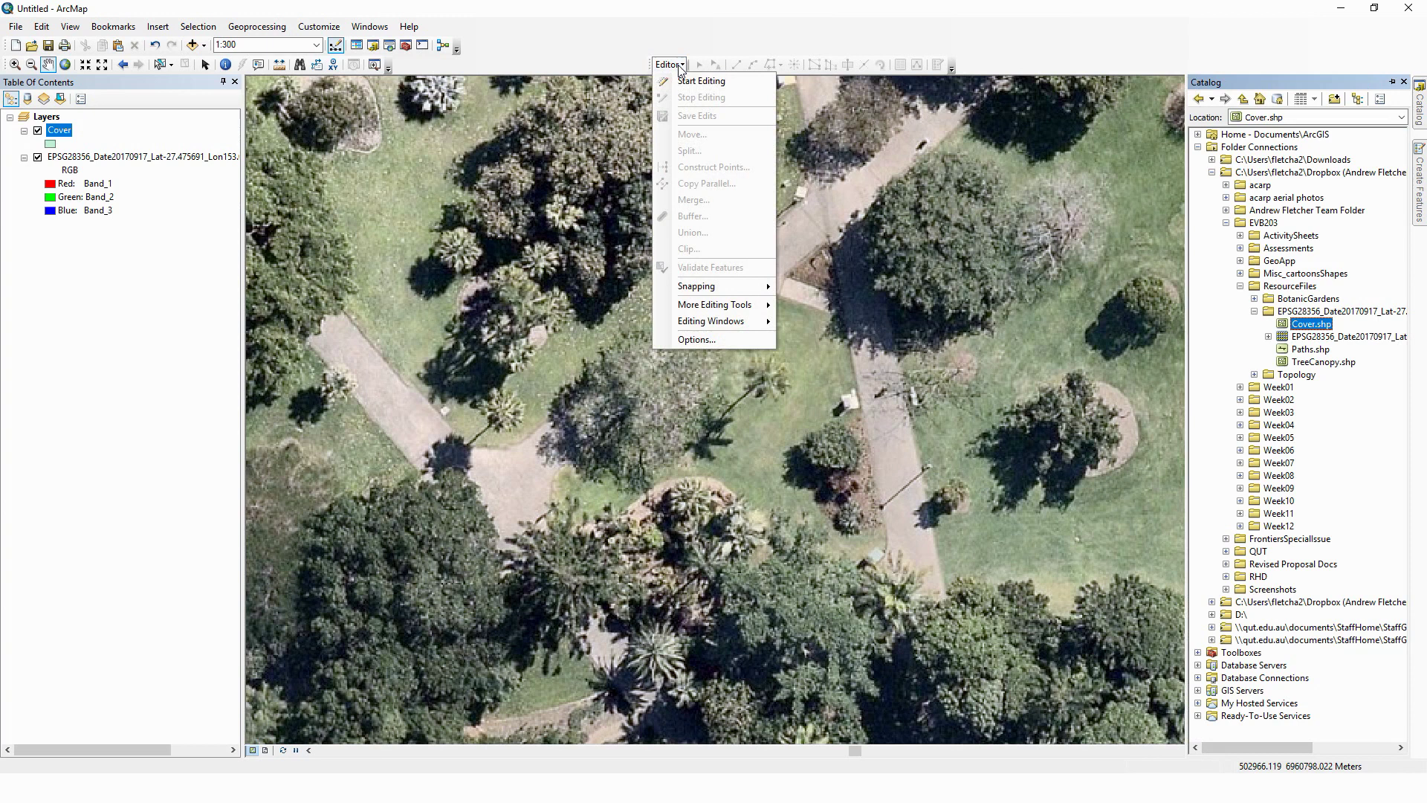
pyautogui.click(698, 81)
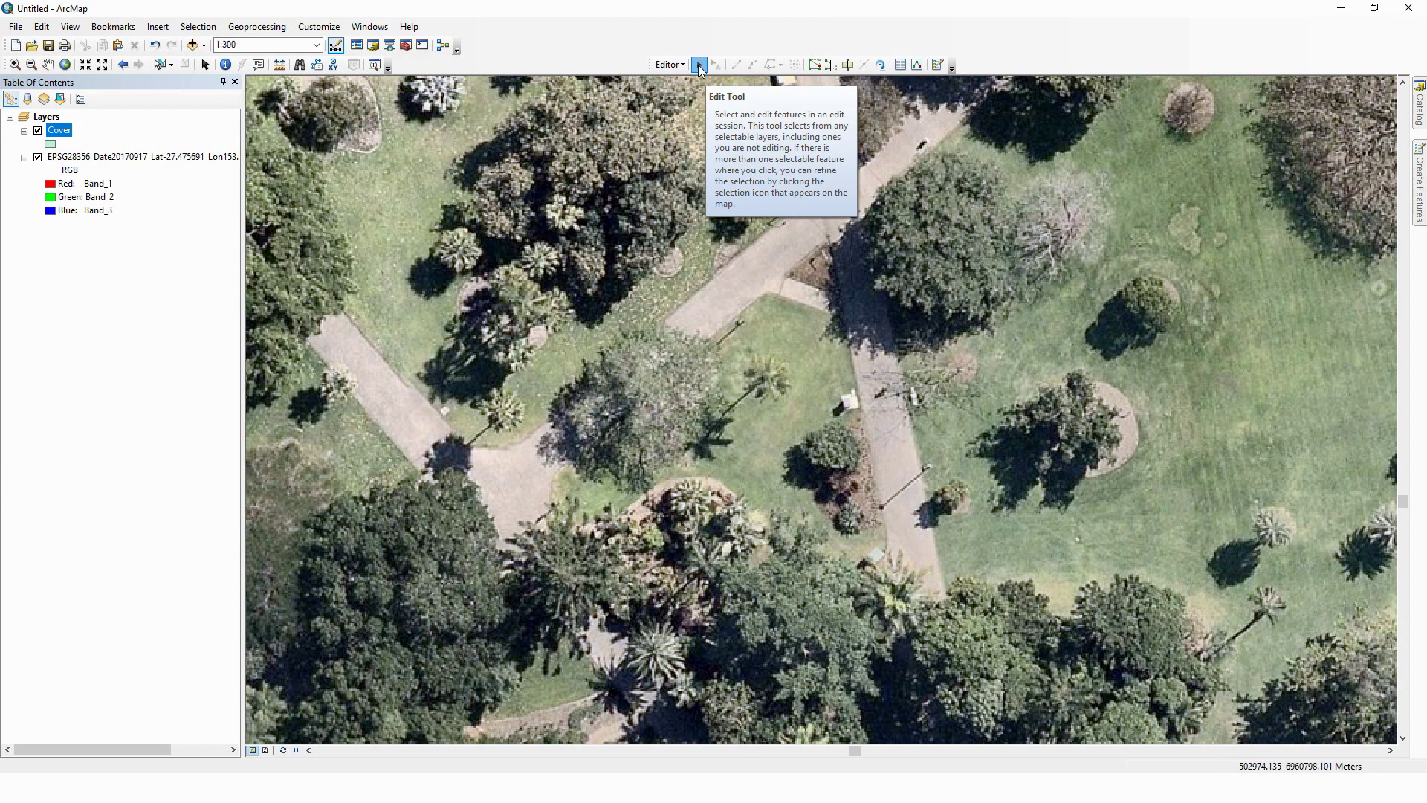
# Bring up the Editor menu's Editing Windows submenu.
pyautogui.click(675, 66)
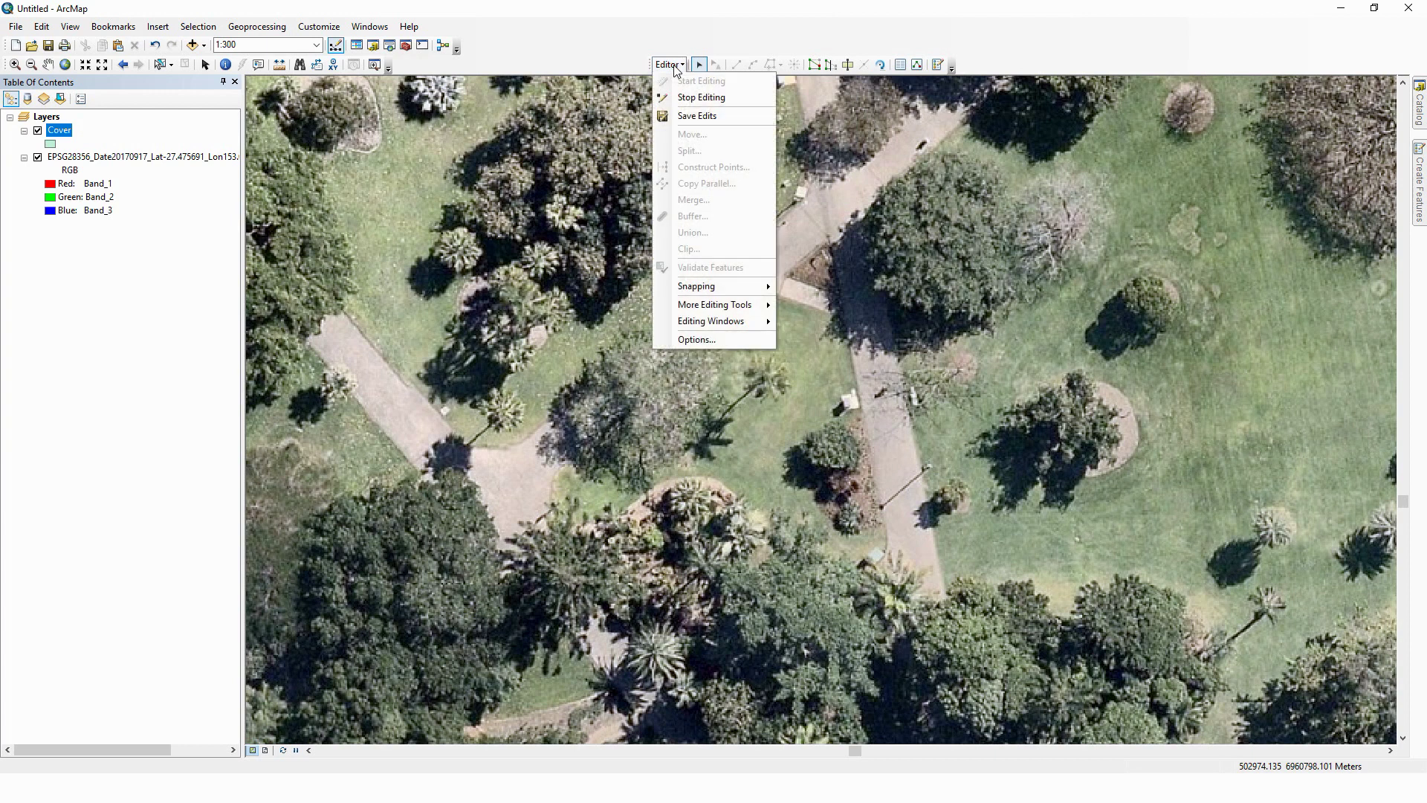
pyautogui.moveTo(706, 306)
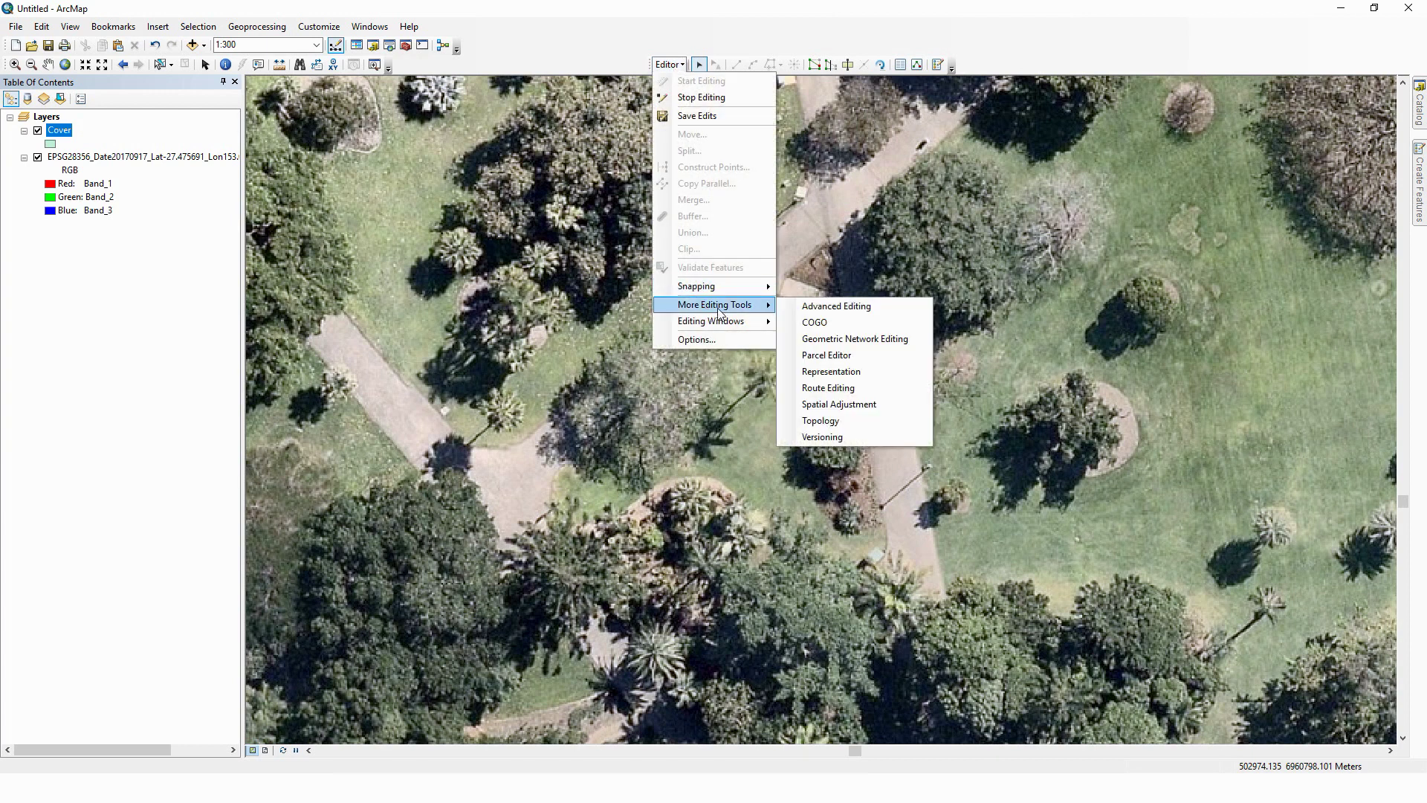
pyautogui.moveTo(752, 320)
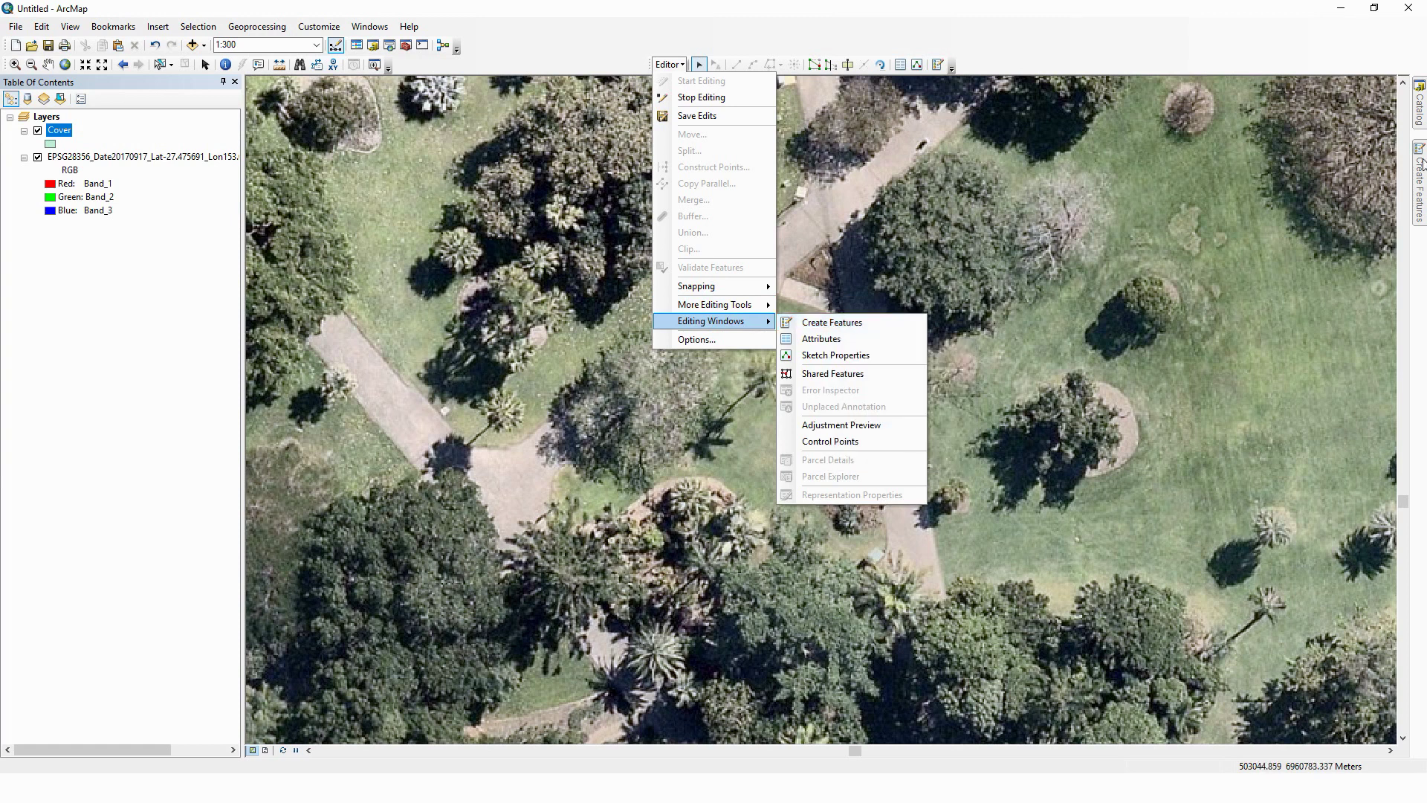
# Choose the Cover template in Create Features and zoom in to 1:150.
pyautogui.click(1420, 182)
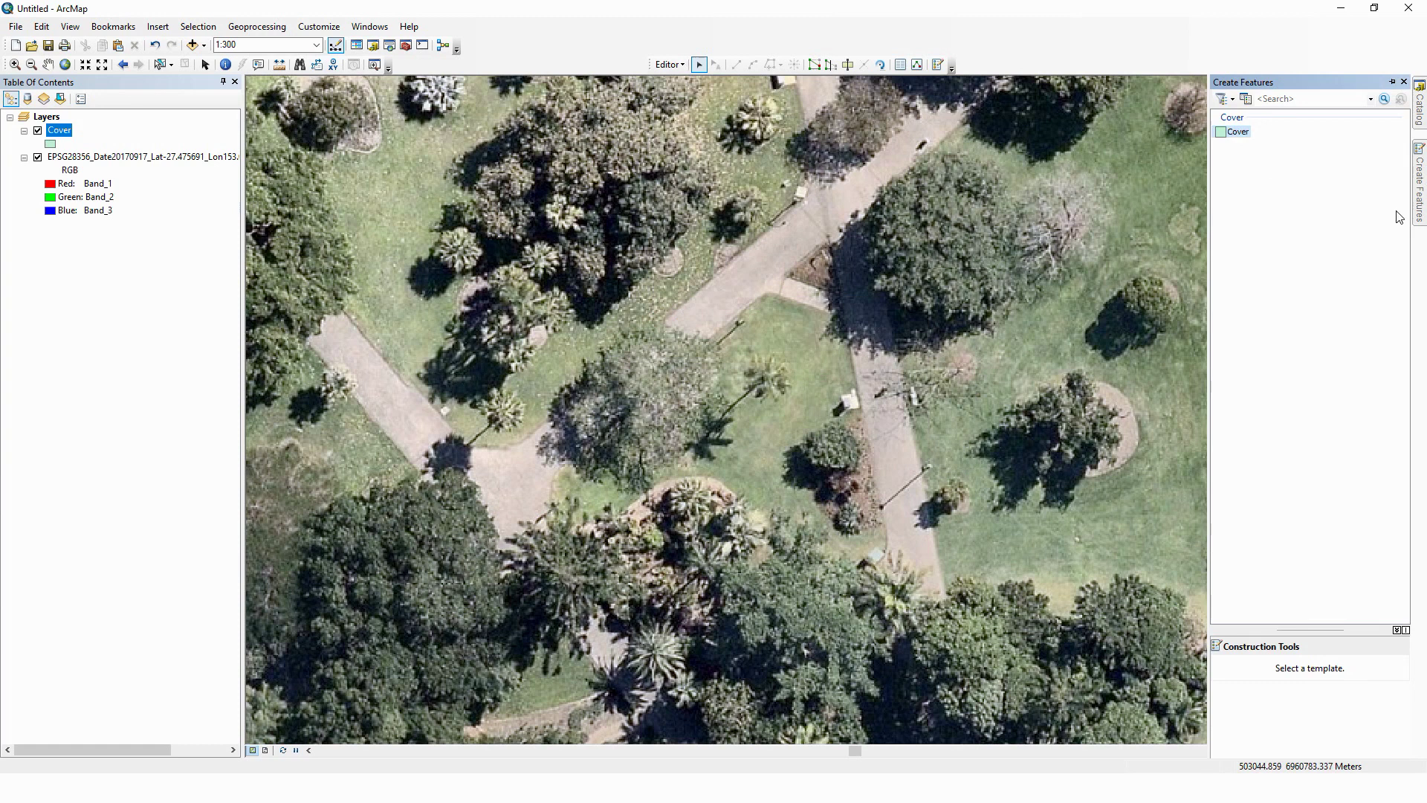
pyautogui.click(1224, 134)
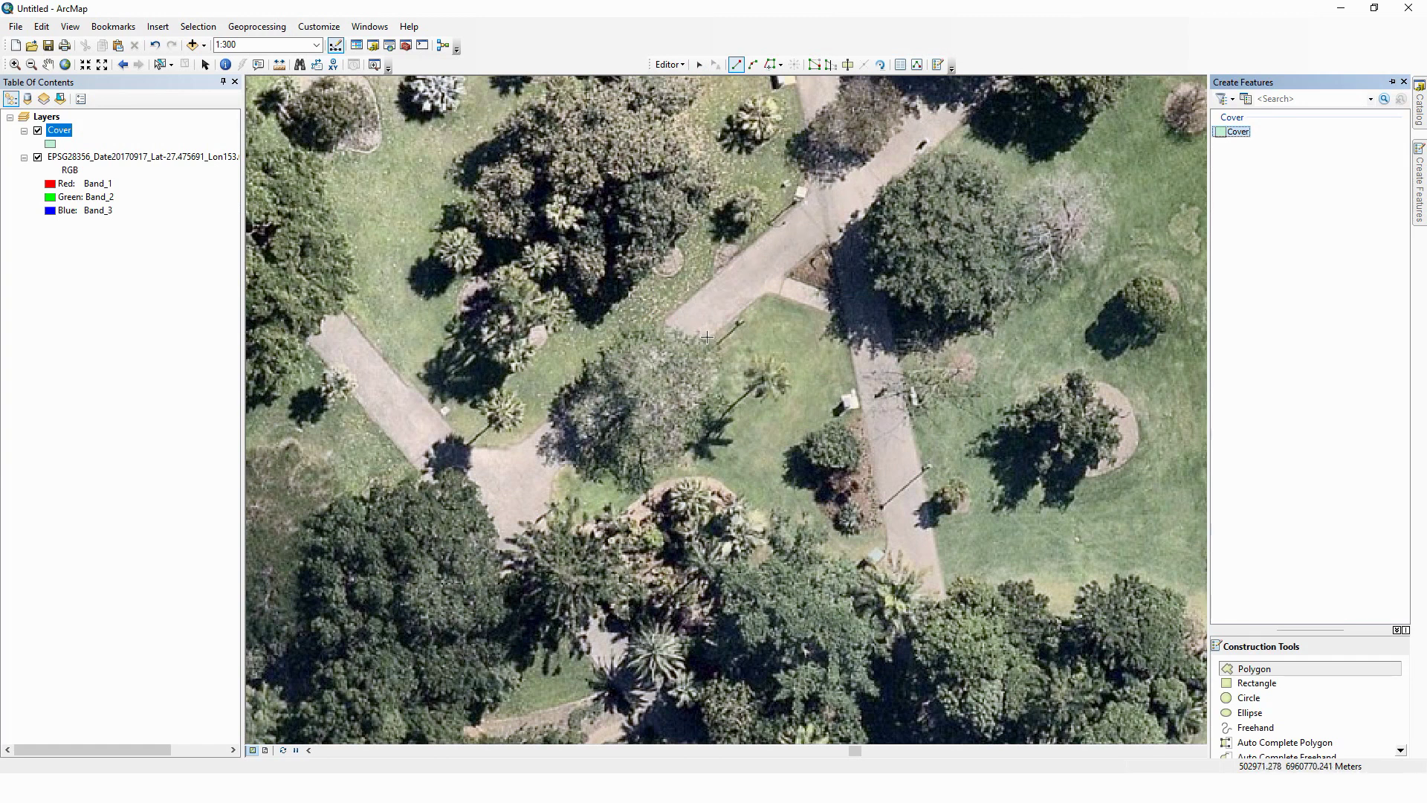
pyautogui.scroll(2, 699, 355)
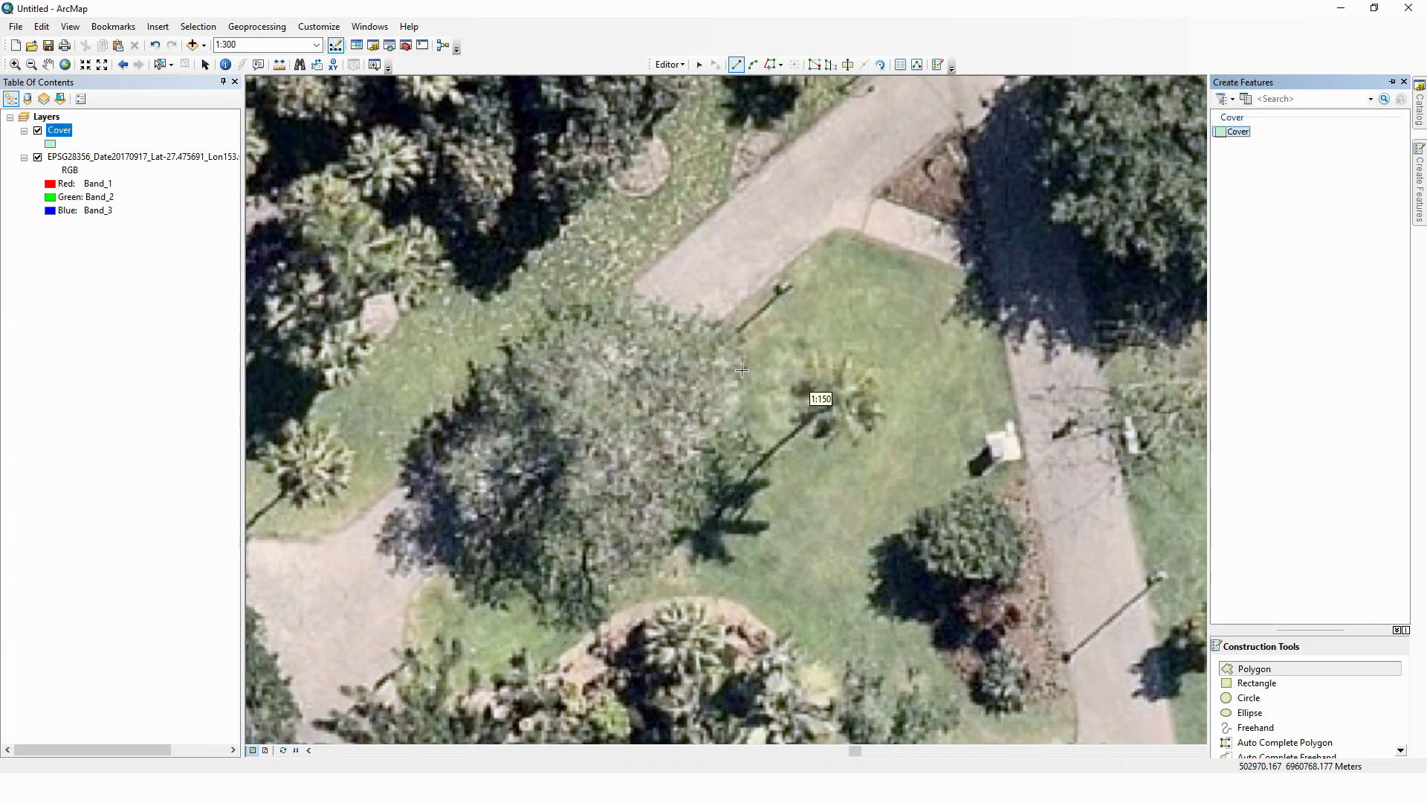
# Trace the palm crown on the lawn as a polygon, then open Cover's attribute table.
pyautogui.click(855, 356)
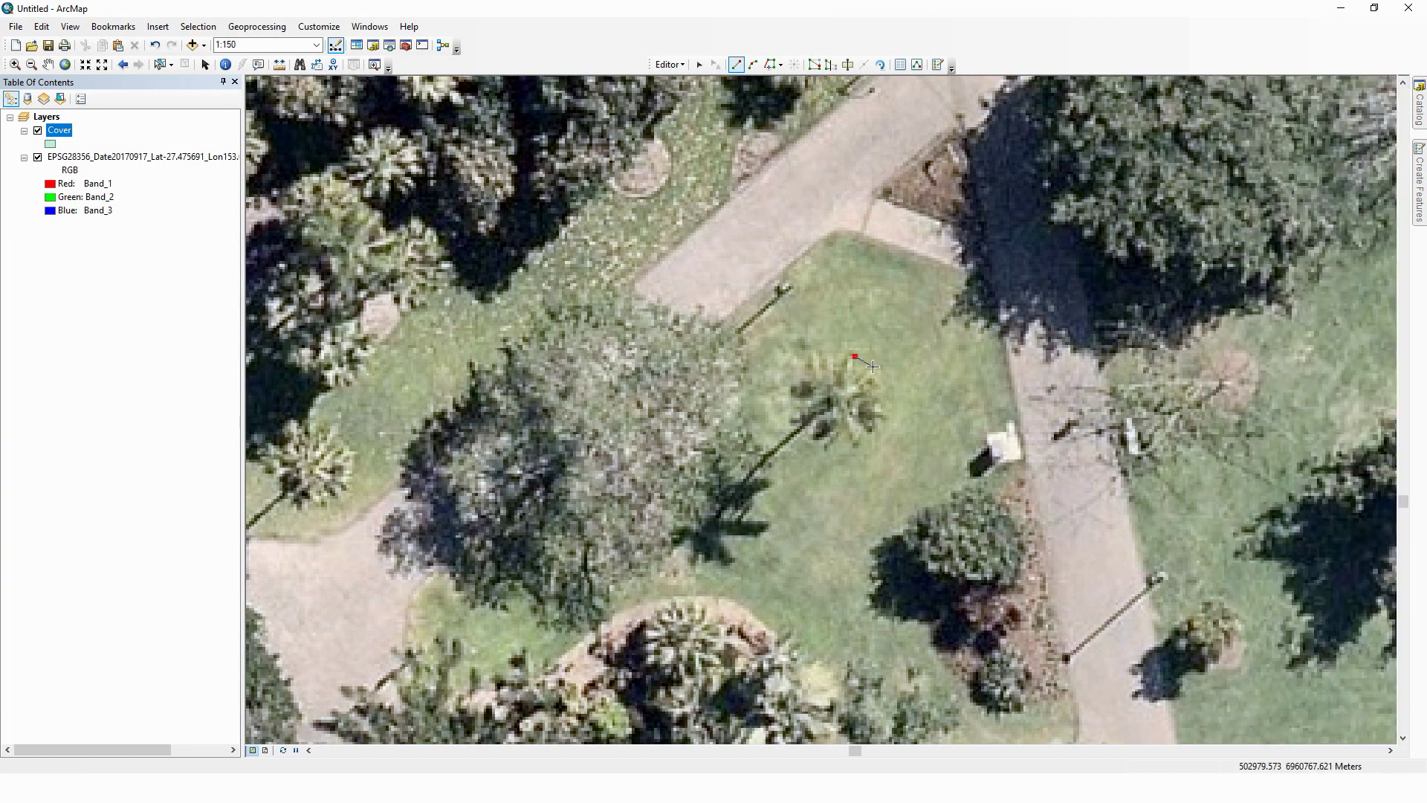
pyautogui.click(877, 370)
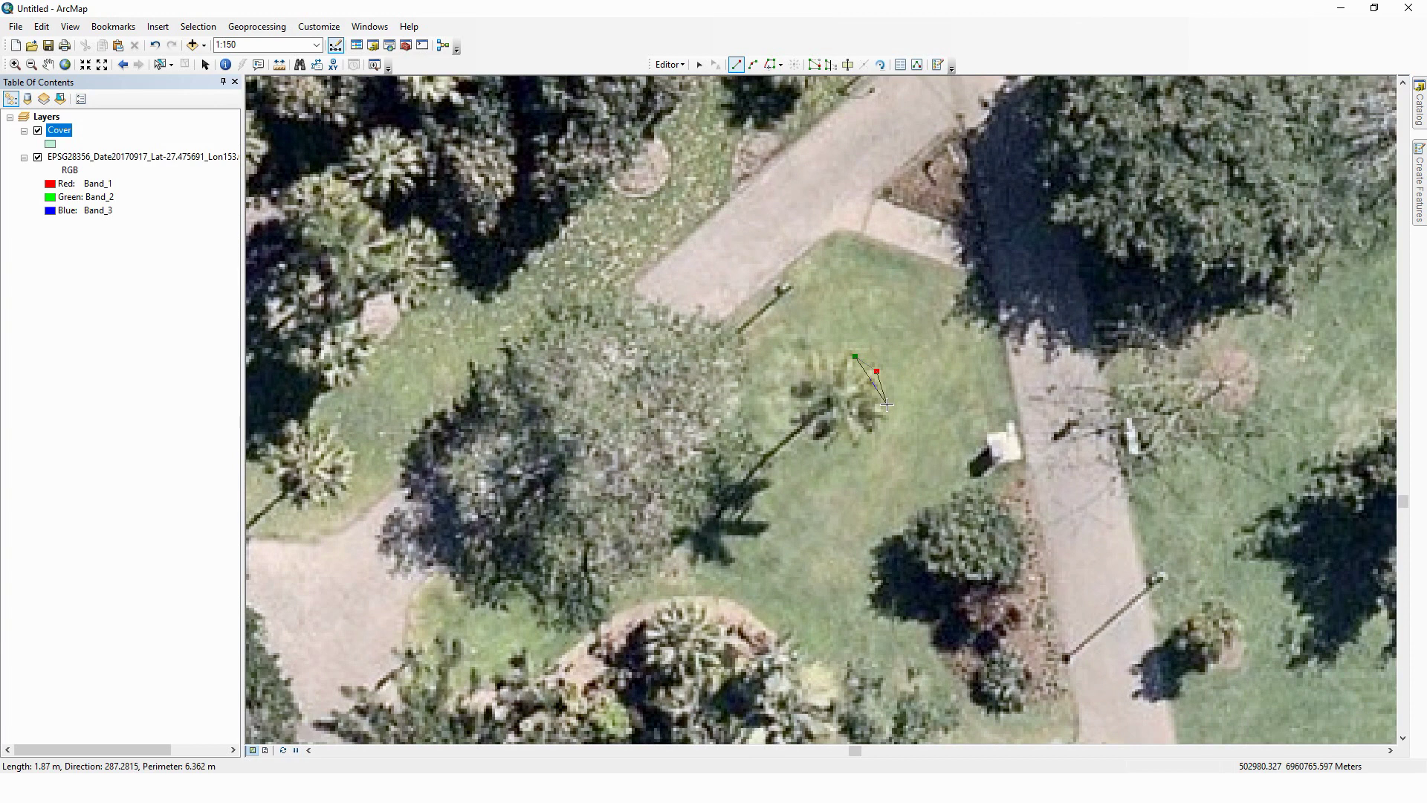
pyautogui.click(886, 405)
pyautogui.click(871, 434)
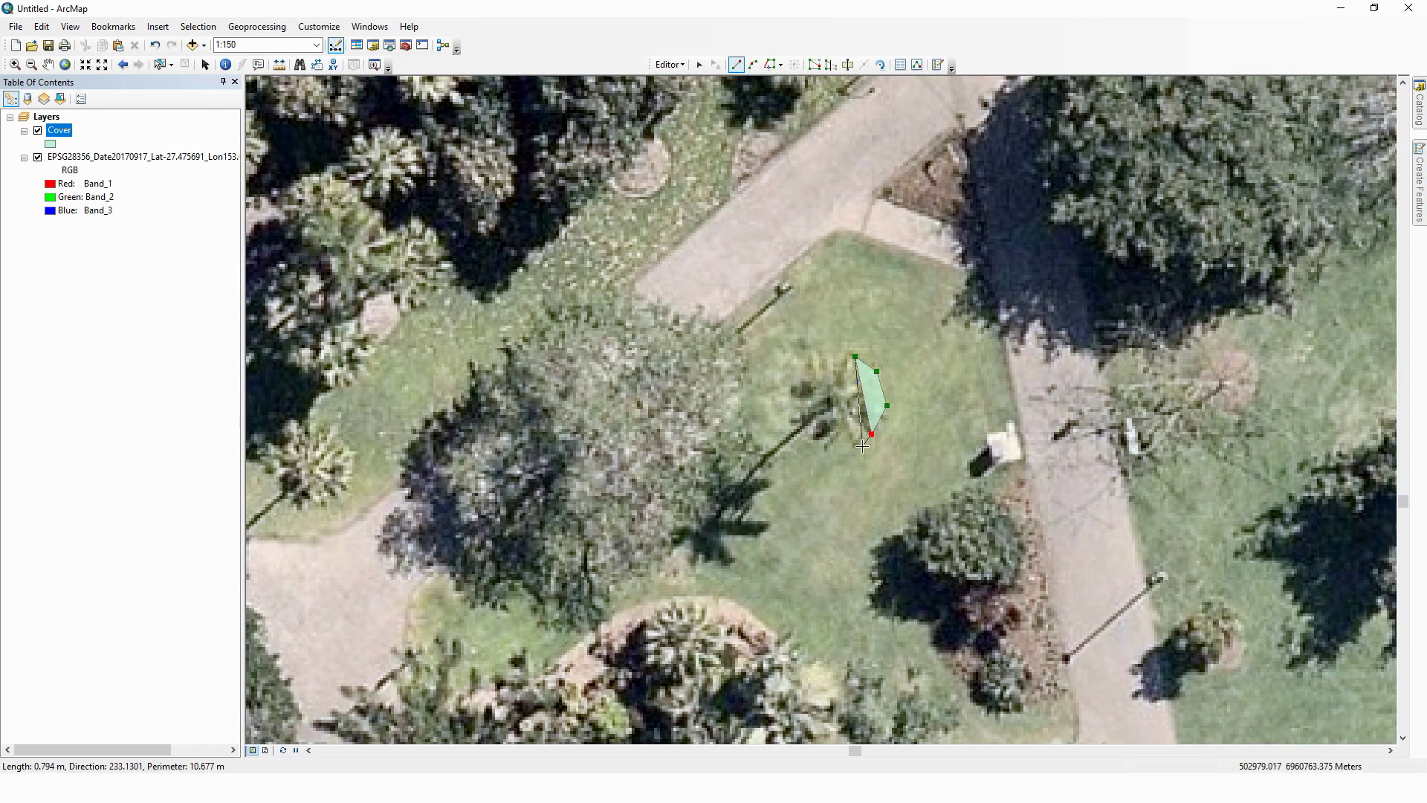
pyautogui.click(861, 446)
pyautogui.click(825, 447)
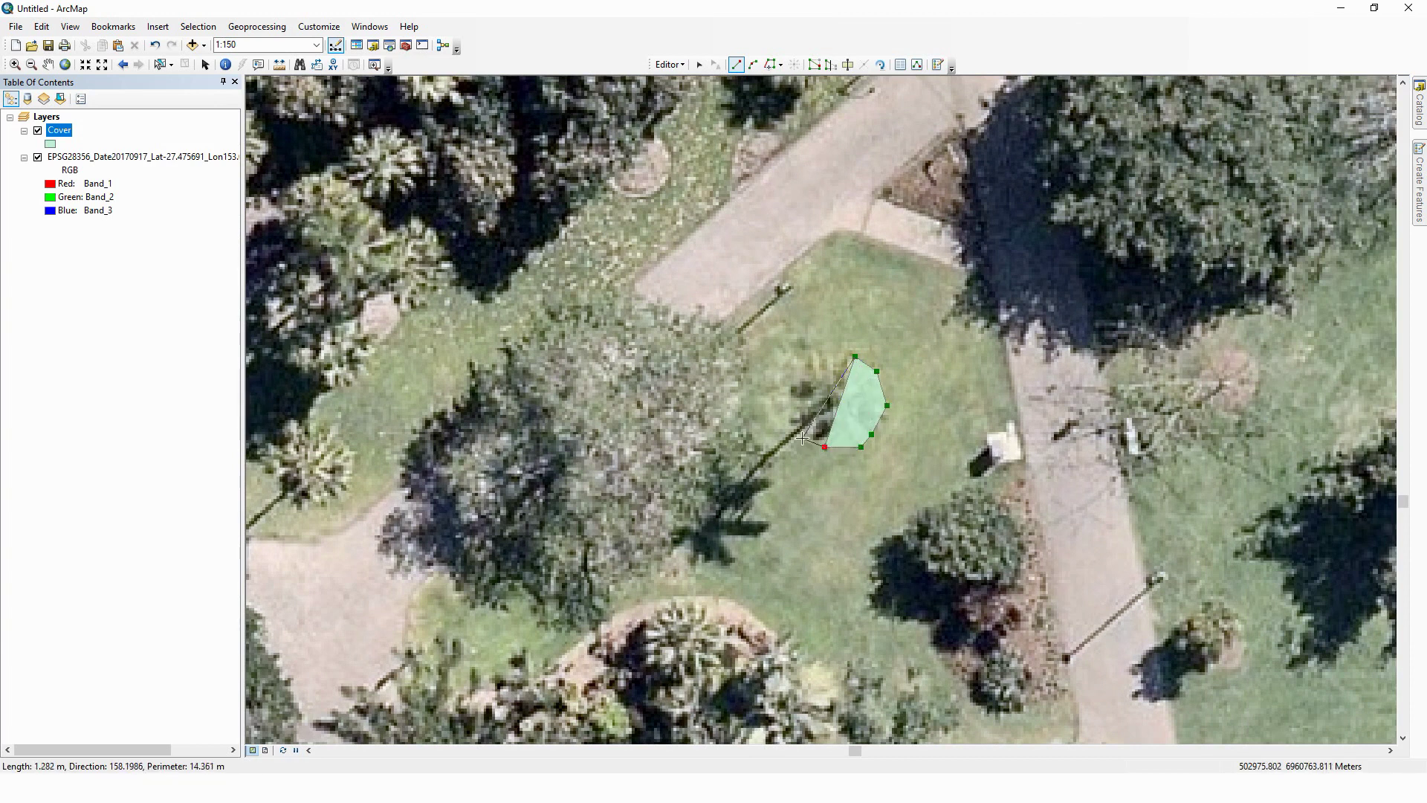
pyautogui.click(798, 431)
pyautogui.click(788, 407)
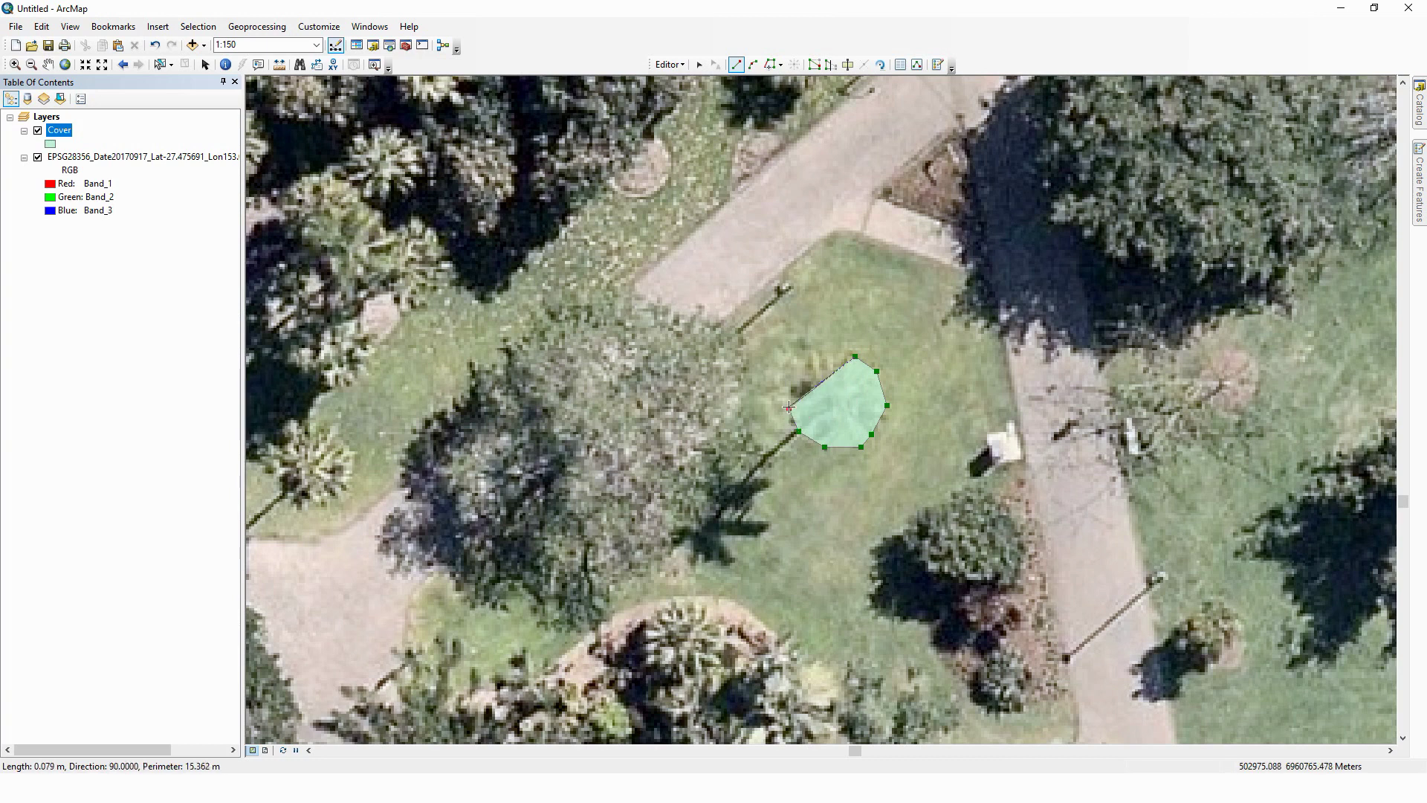
pyautogui.click(790, 389)
pyautogui.click(804, 360)
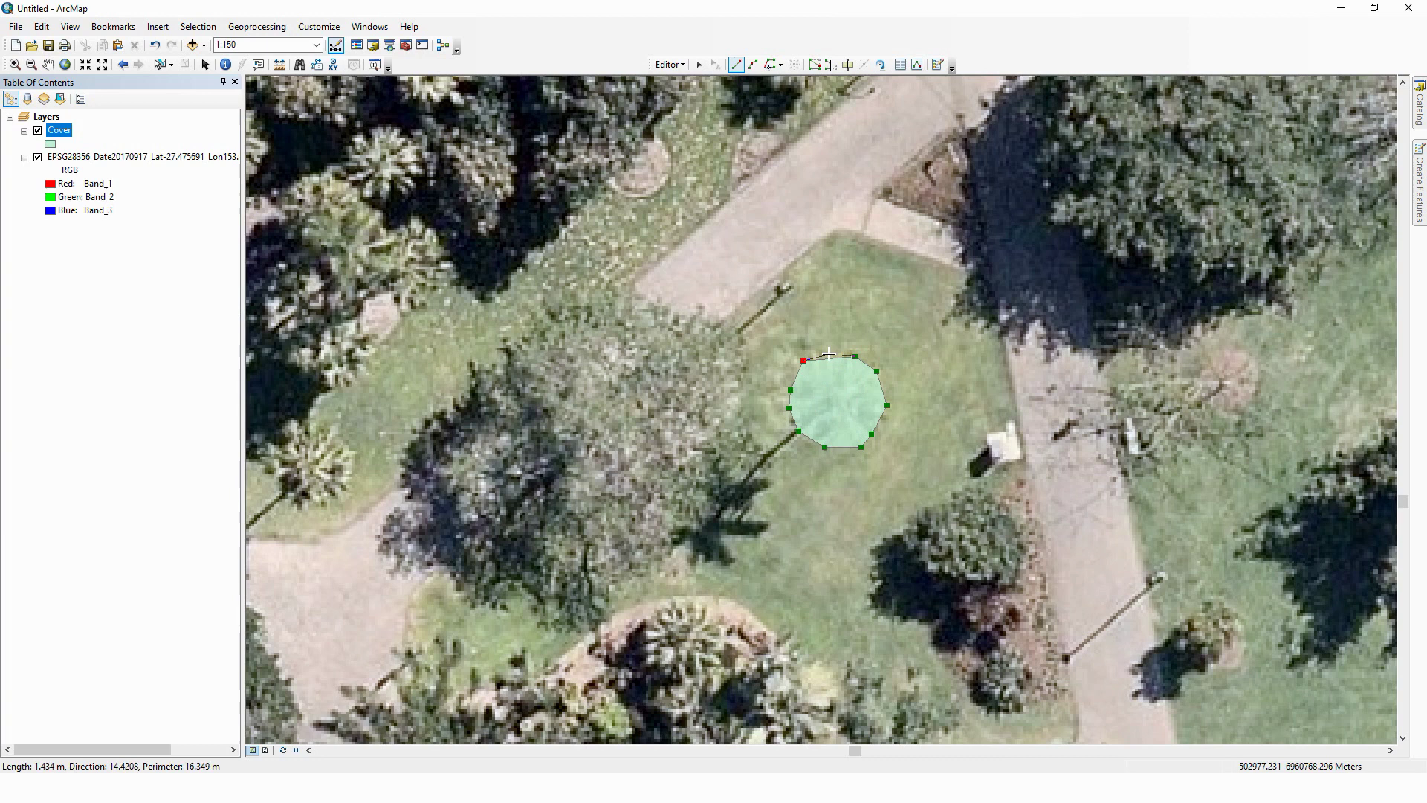
pyautogui.doubleClick(829, 355)
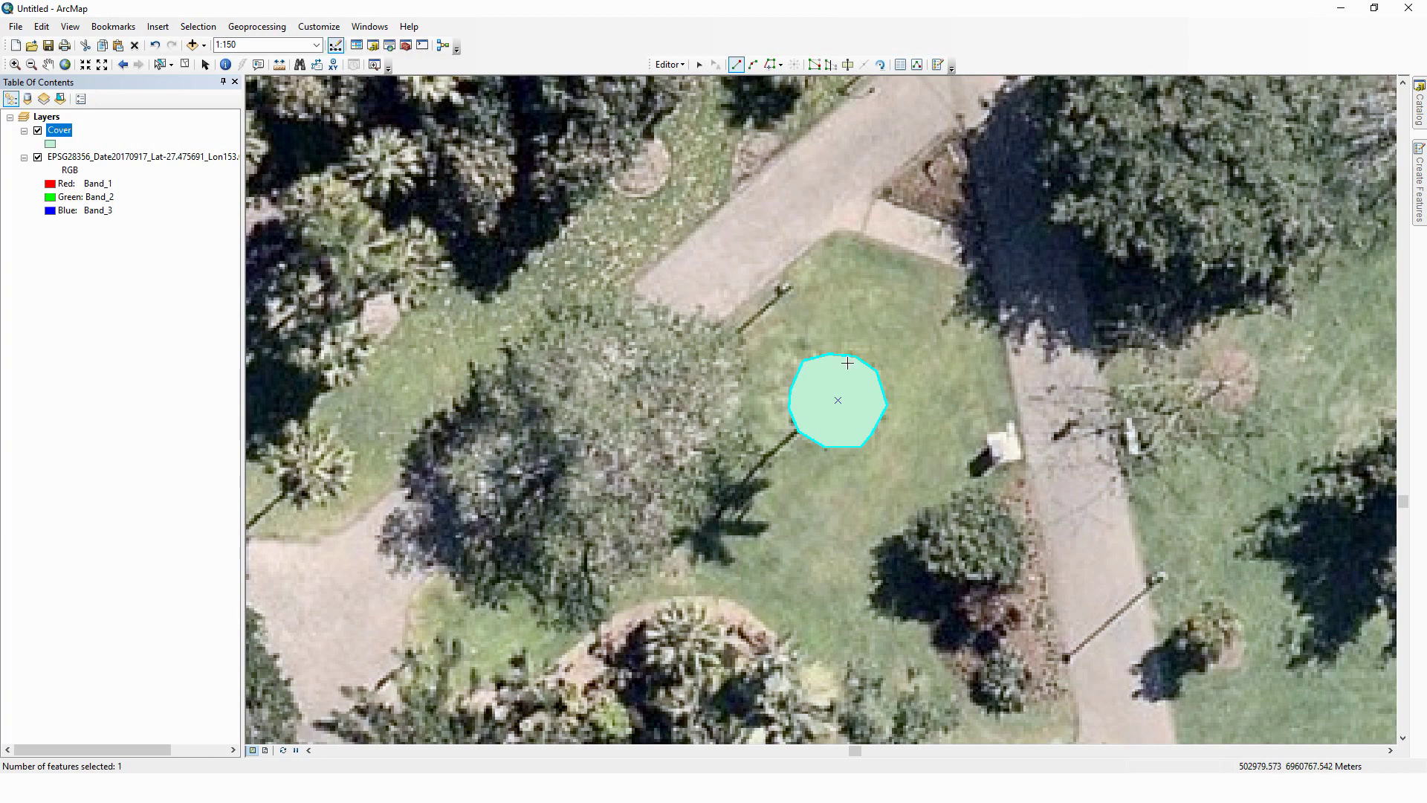
pyautogui.rightClick(65, 130)
pyautogui.click(130, 172)
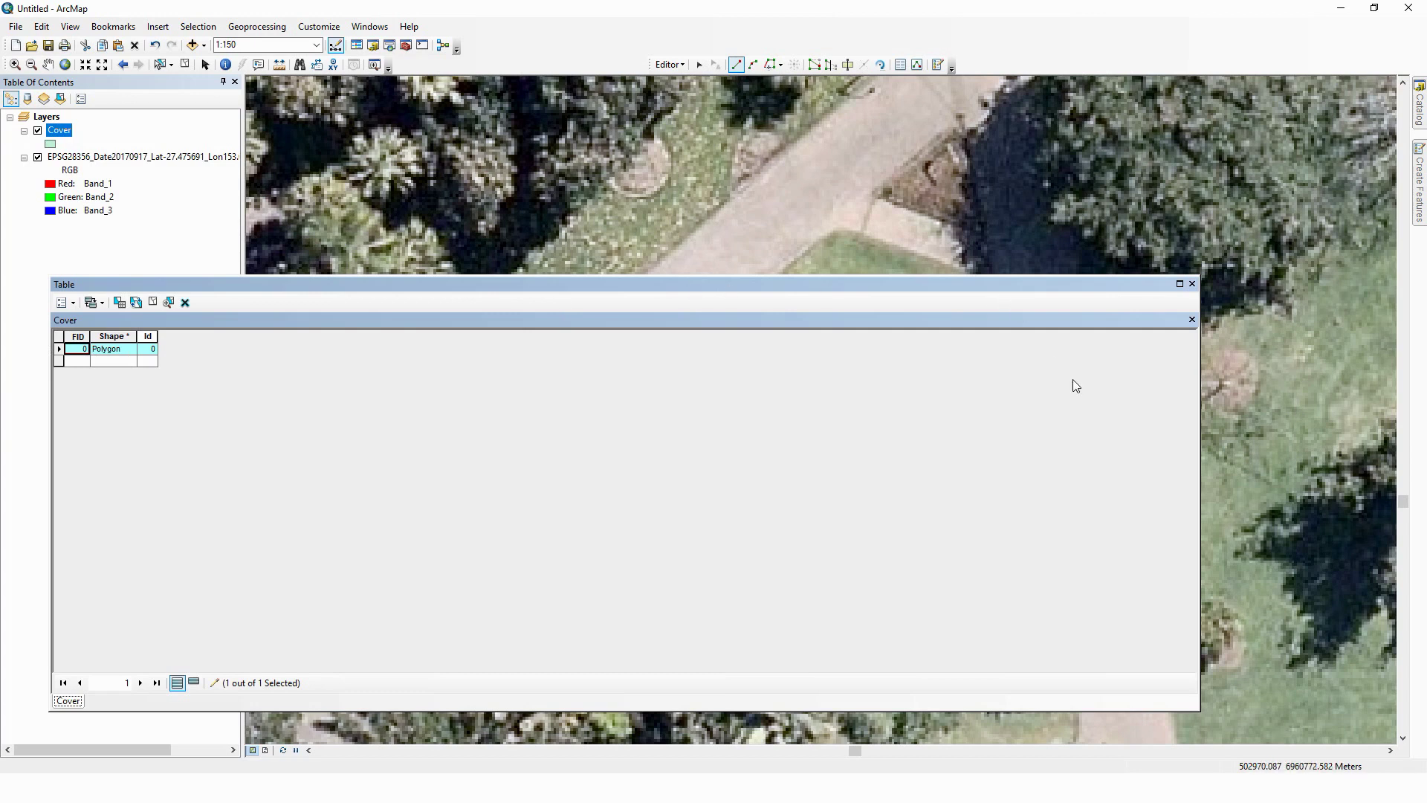
# Narrow the table window and outline the shrub canopy beside the path as a polygon.
pyautogui.moveTo(1199, 451); pyautogui.dragTo(433, 408)
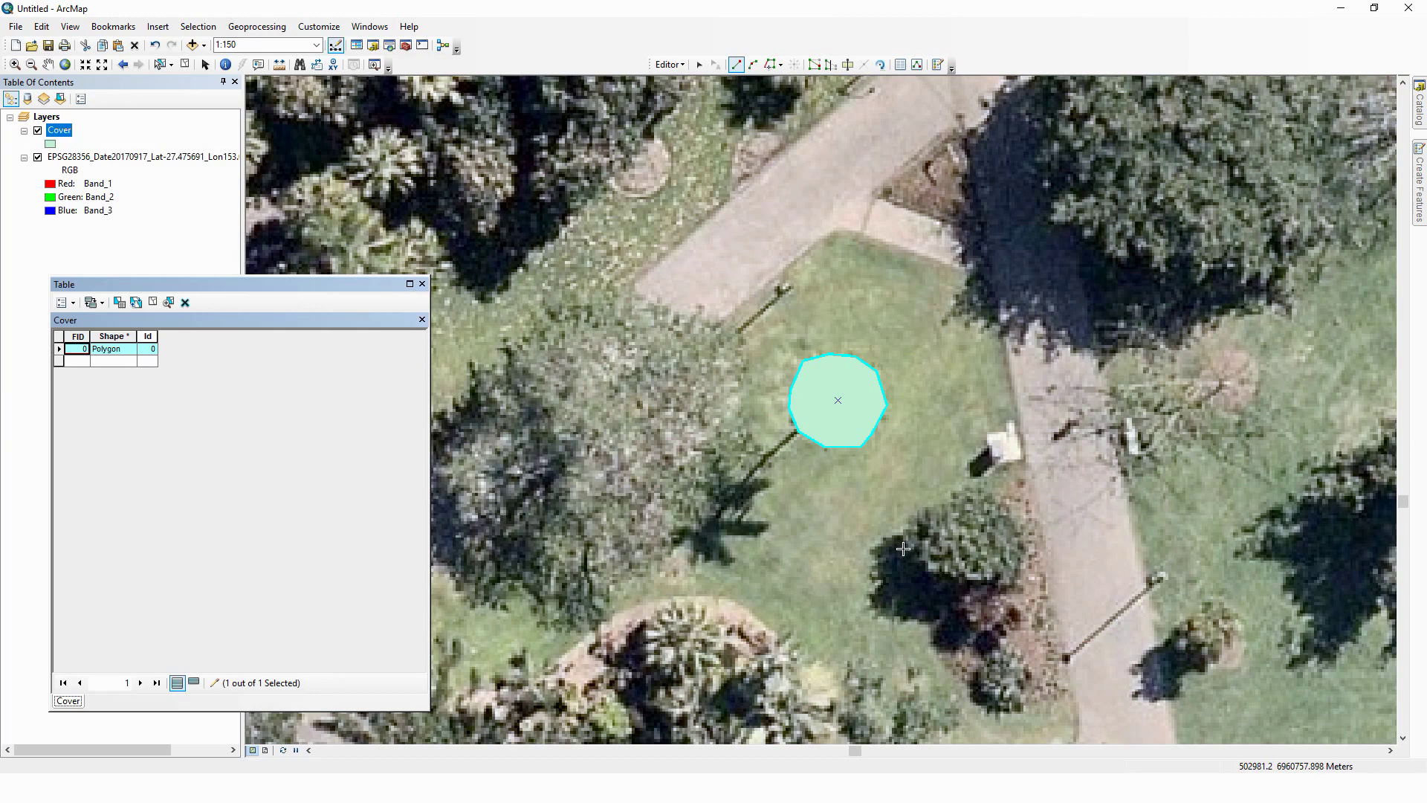
pyautogui.click(903, 548)
pyautogui.click(929, 573)
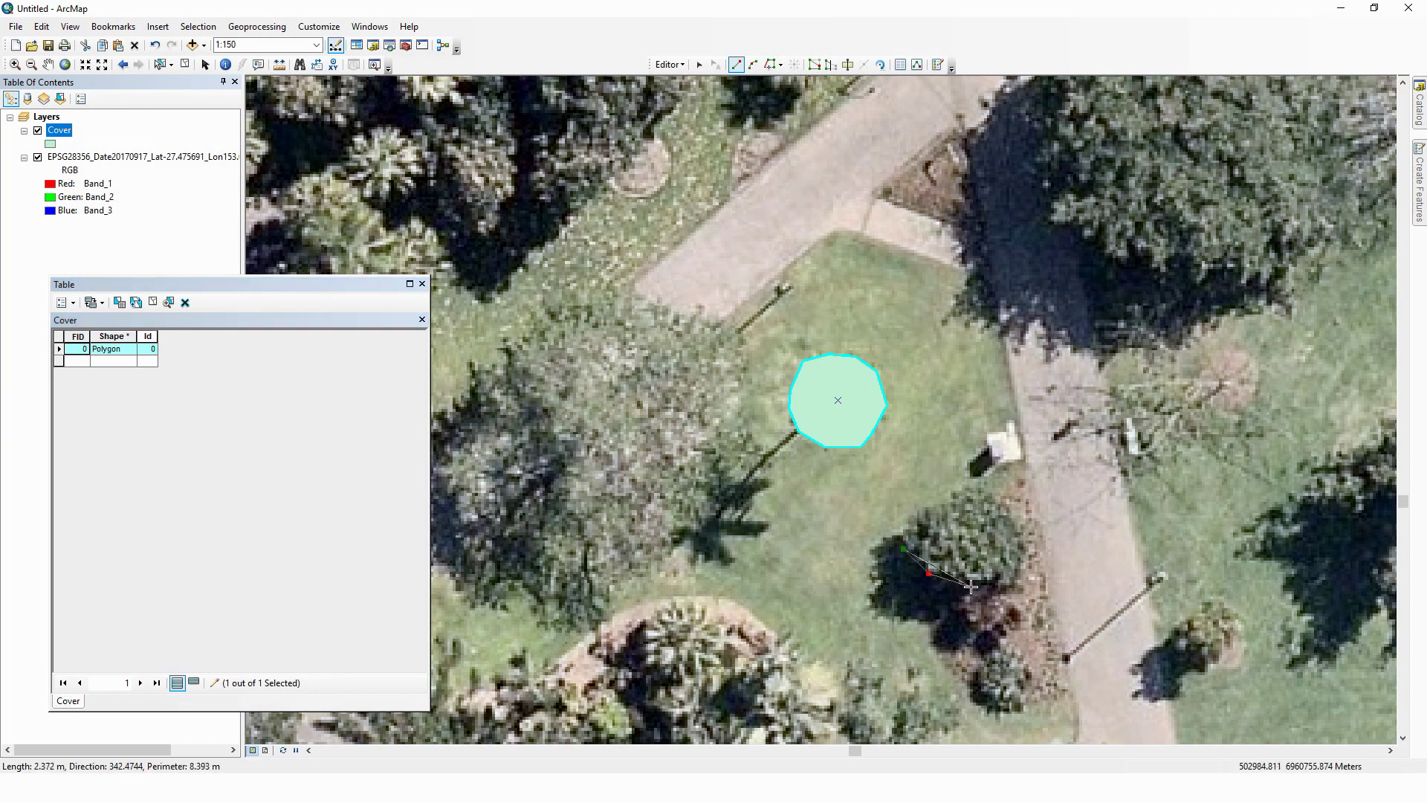
pyautogui.click(973, 585)
pyautogui.click(1009, 590)
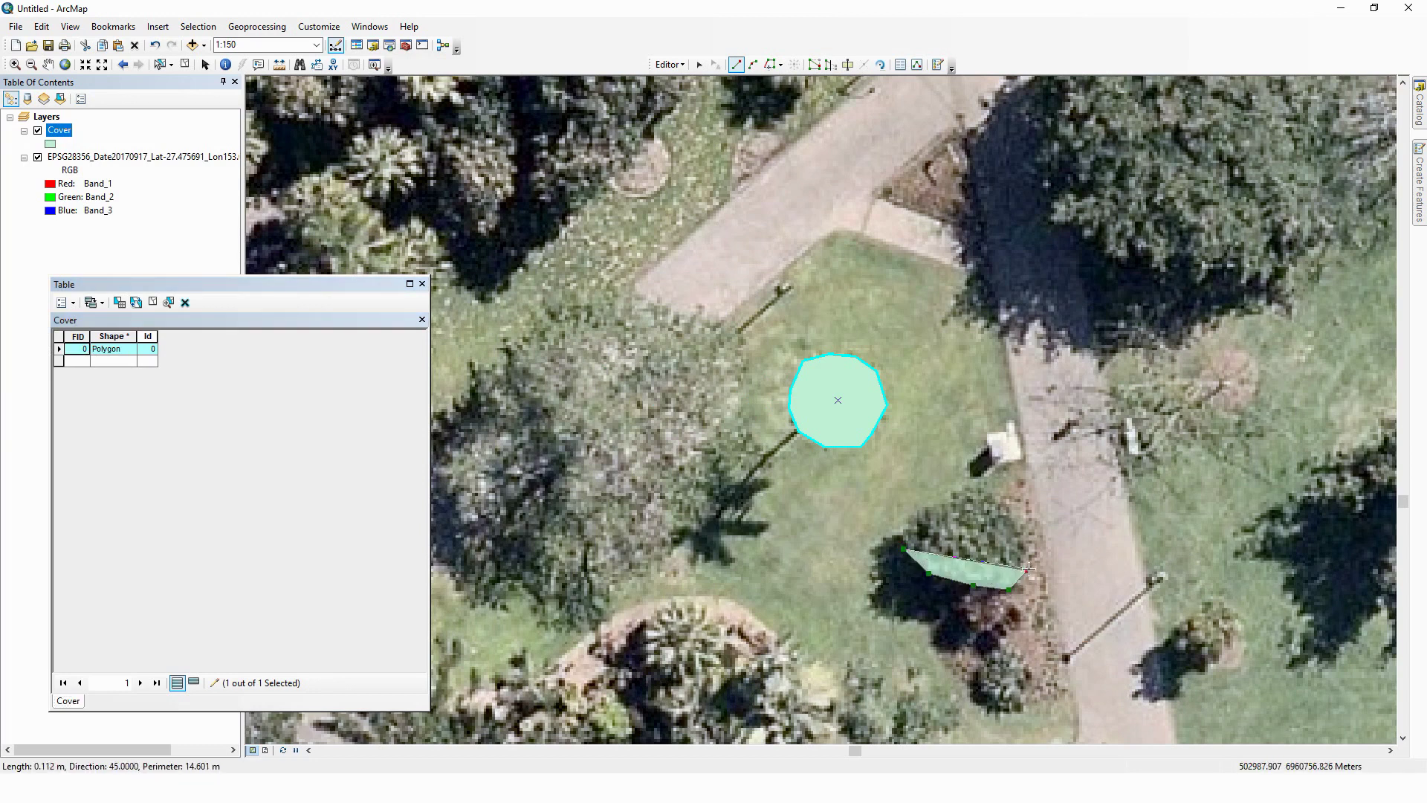
pyautogui.click(1028, 569)
pyautogui.click(1030, 537)
pyautogui.click(1021, 512)
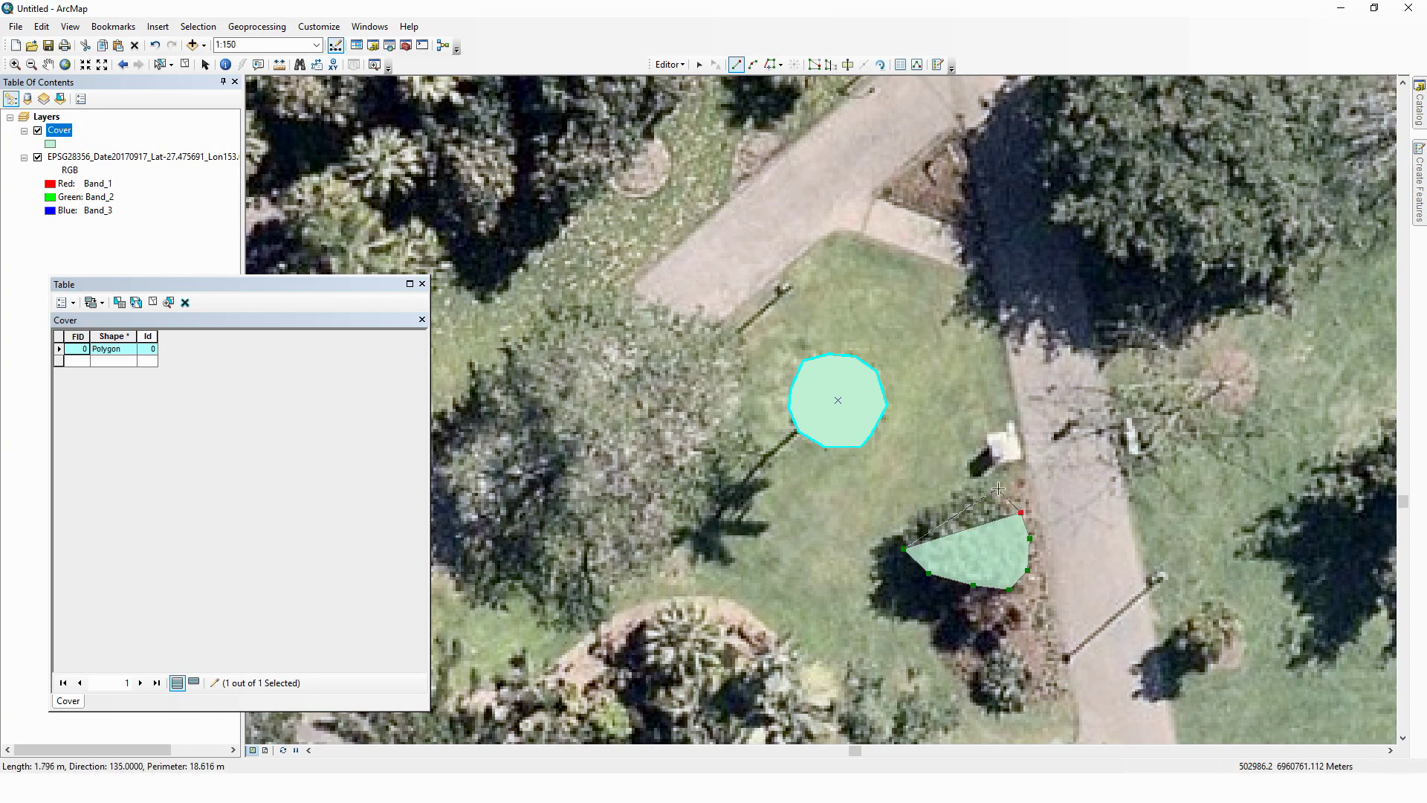
pyautogui.click(988, 485)
pyautogui.click(967, 483)
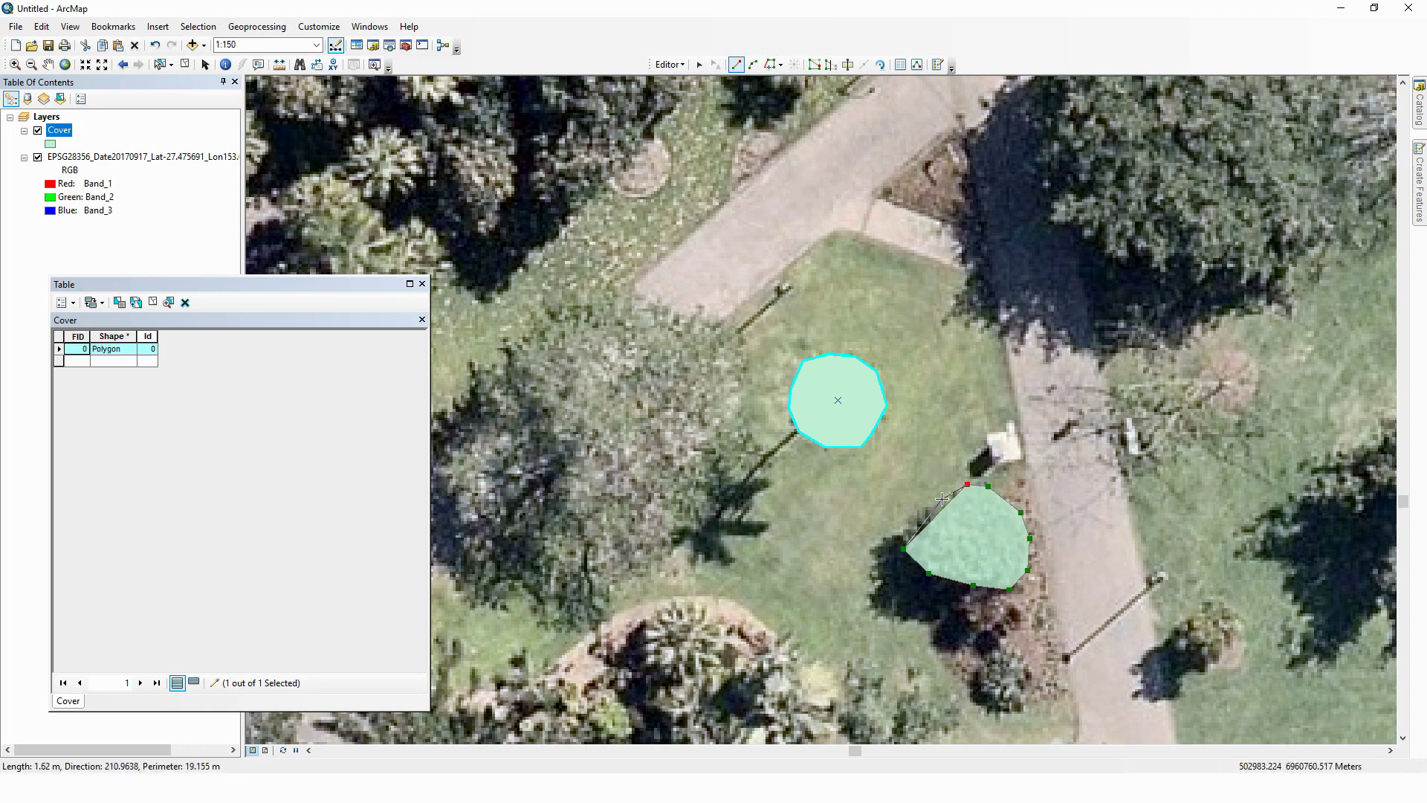
pyautogui.click(941, 500)
pyautogui.click(926, 506)
pyautogui.click(912, 512)
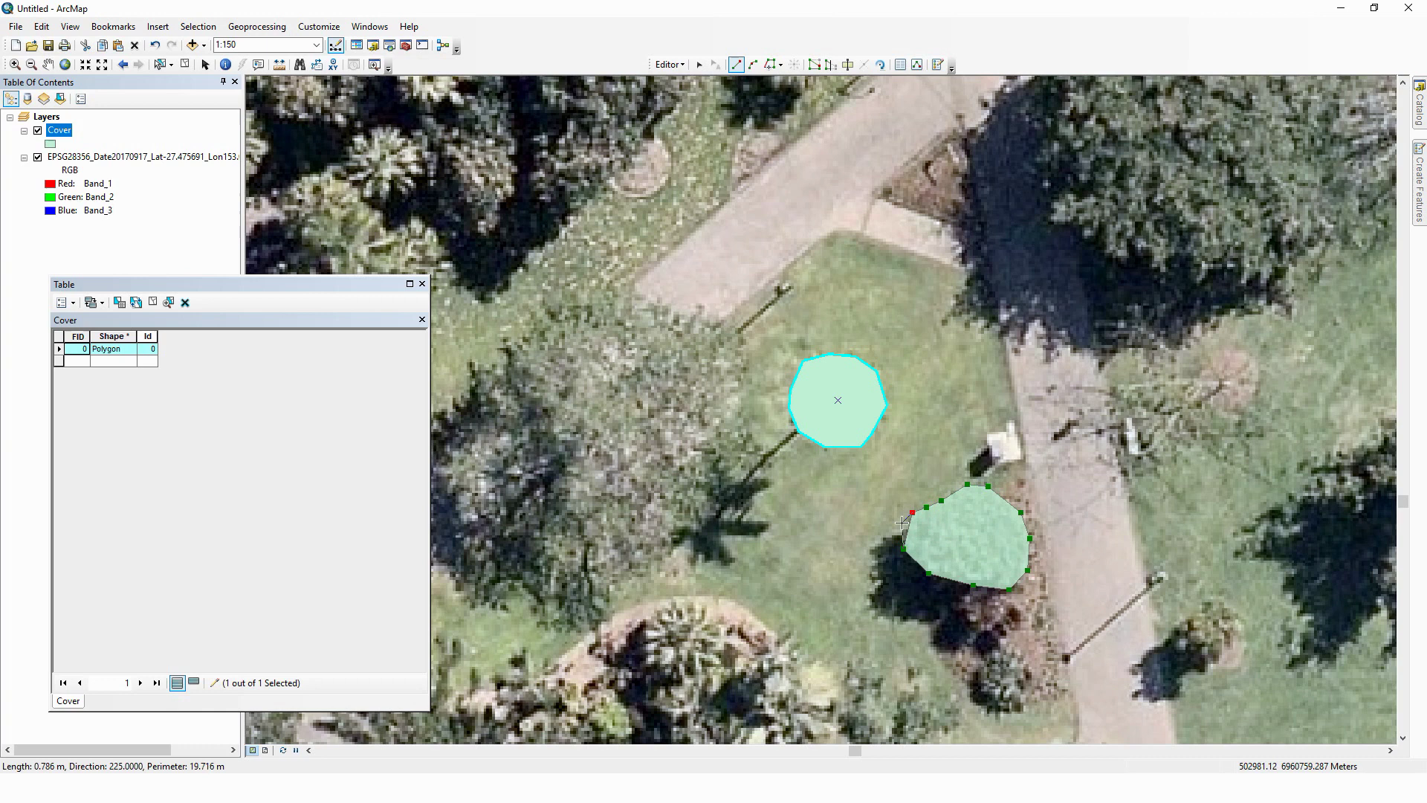
pyautogui.doubleClick(903, 527)
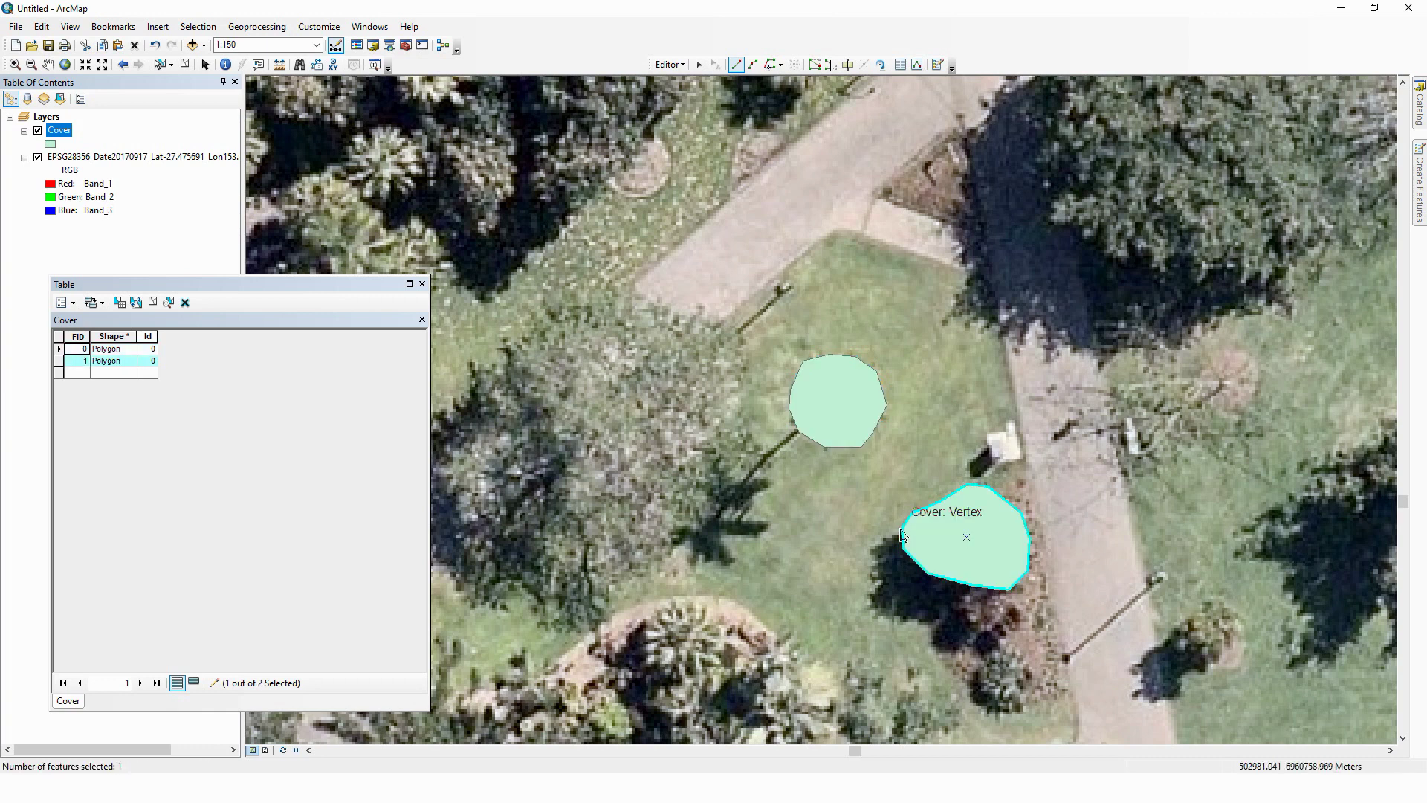
# Outline the small tree at the lower right as a third canopy polygon.
pyautogui.click(1176, 644)
pyautogui.click(1180, 622)
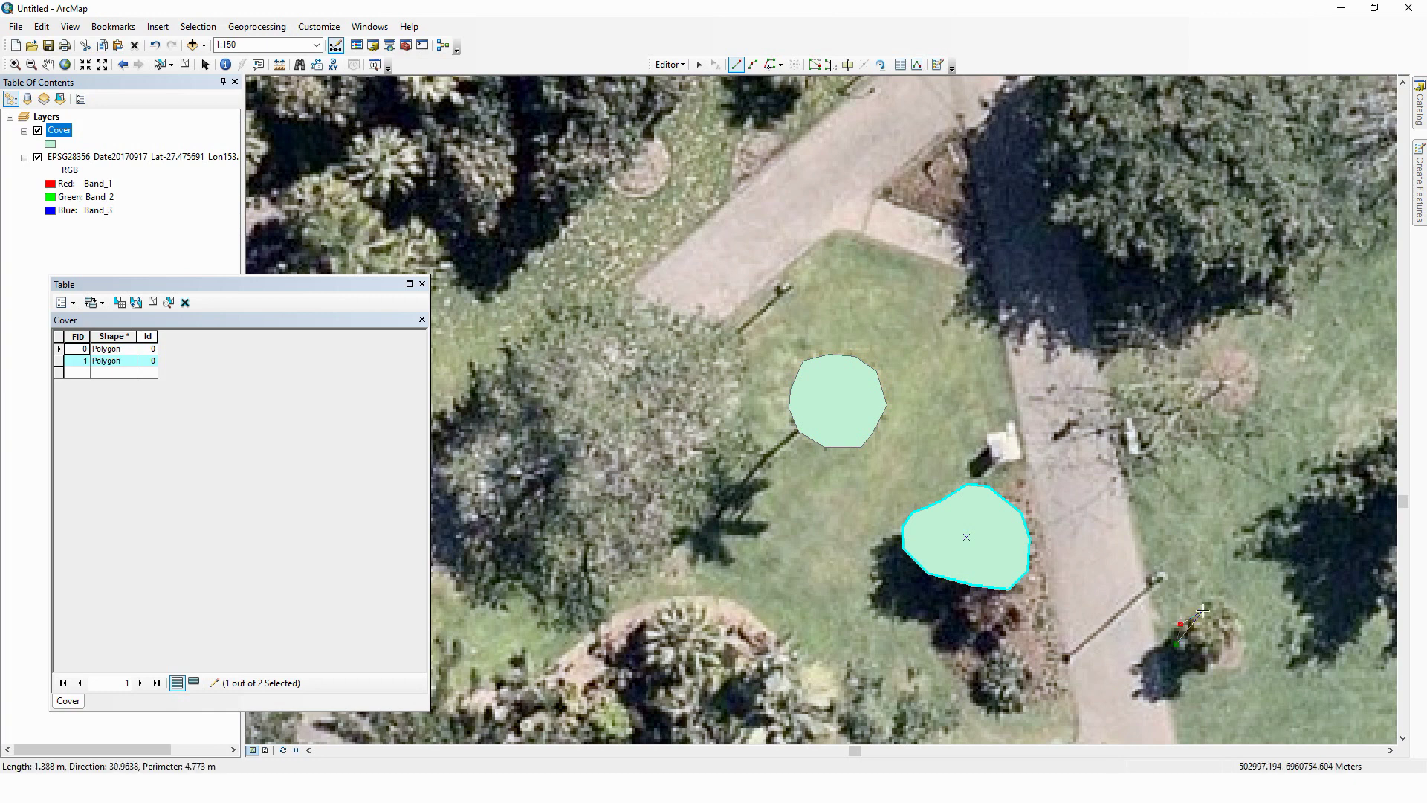
pyautogui.click(1208, 605)
pyautogui.click(1230, 605)
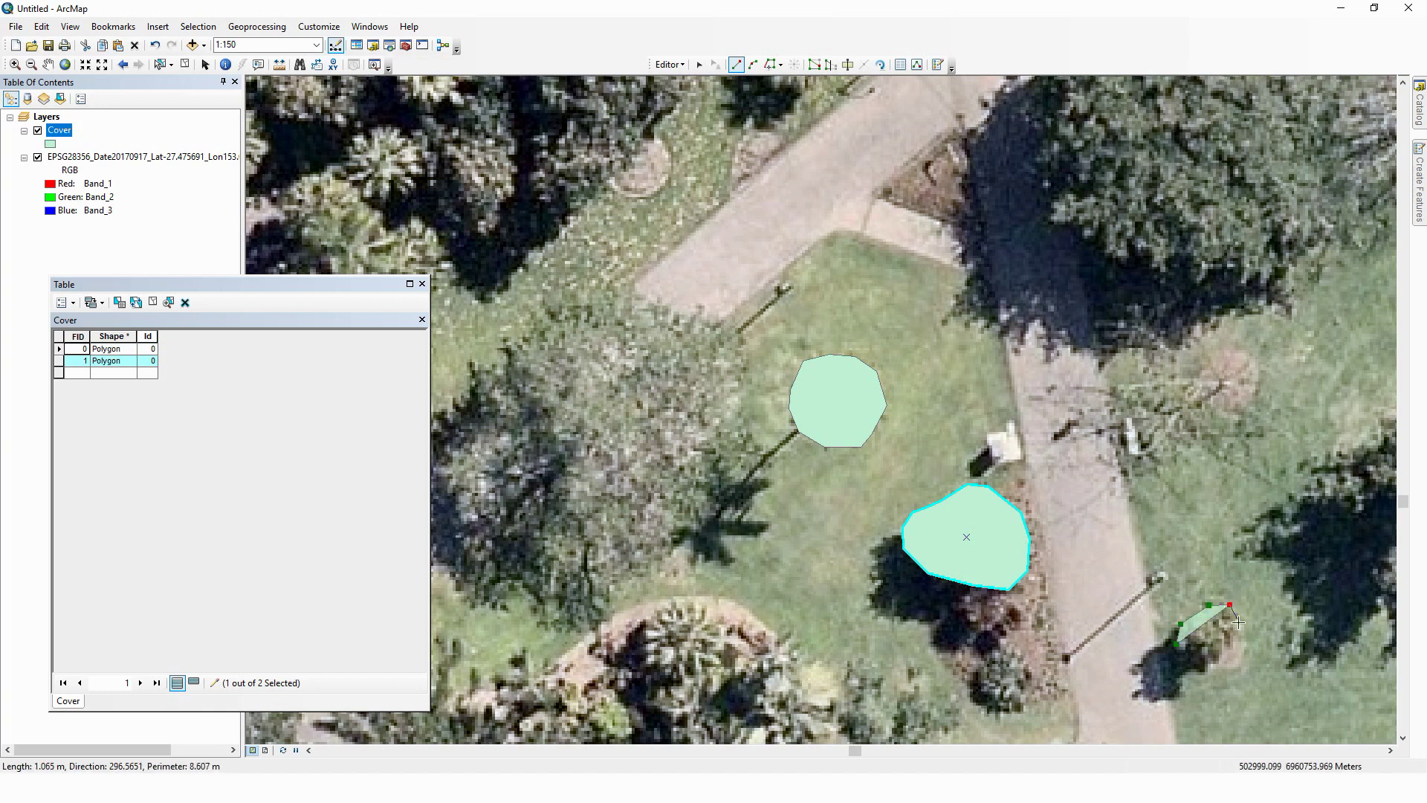
pyautogui.click(1238, 622)
pyautogui.click(1234, 636)
pyautogui.click(1222, 654)
pyautogui.click(1210, 663)
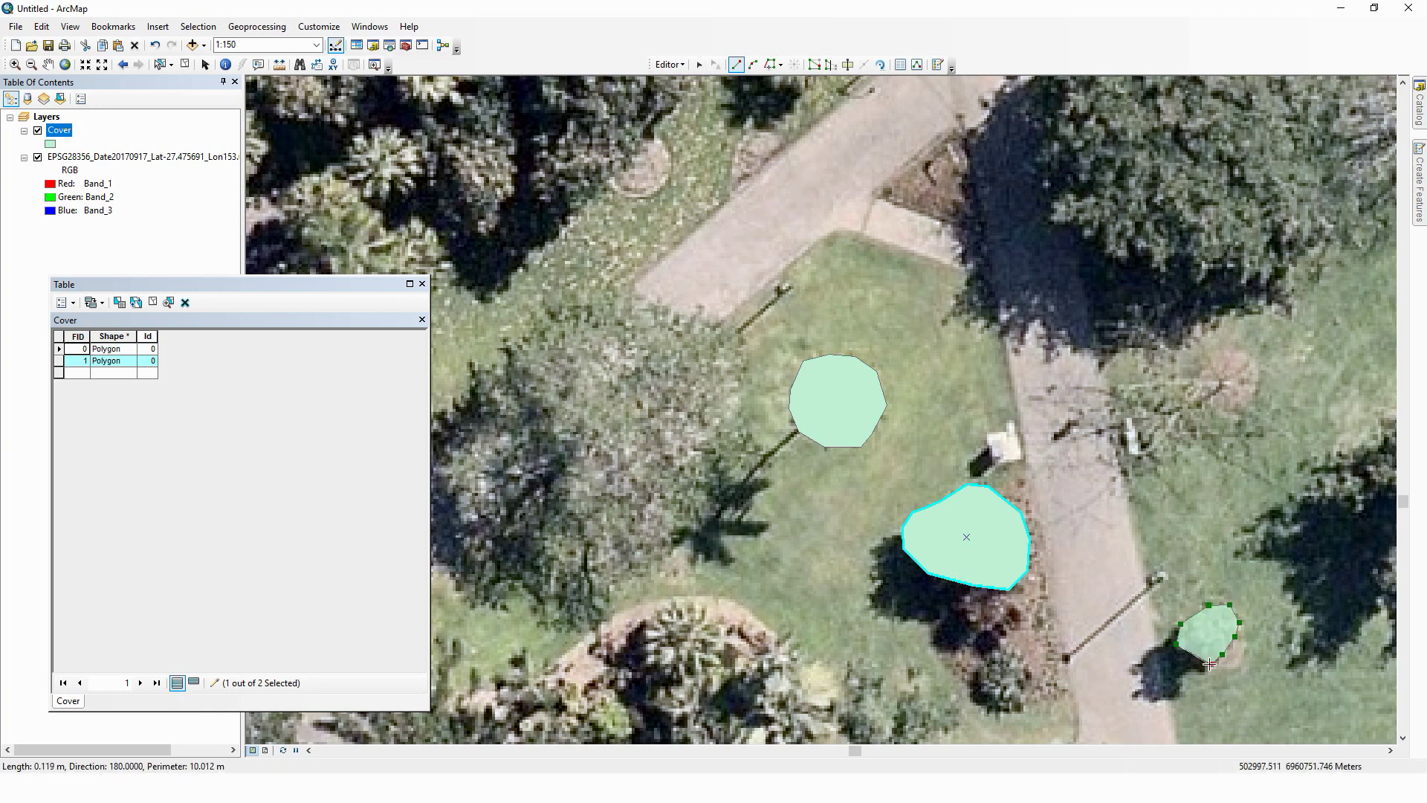
pyautogui.doubleClick(1188, 664)
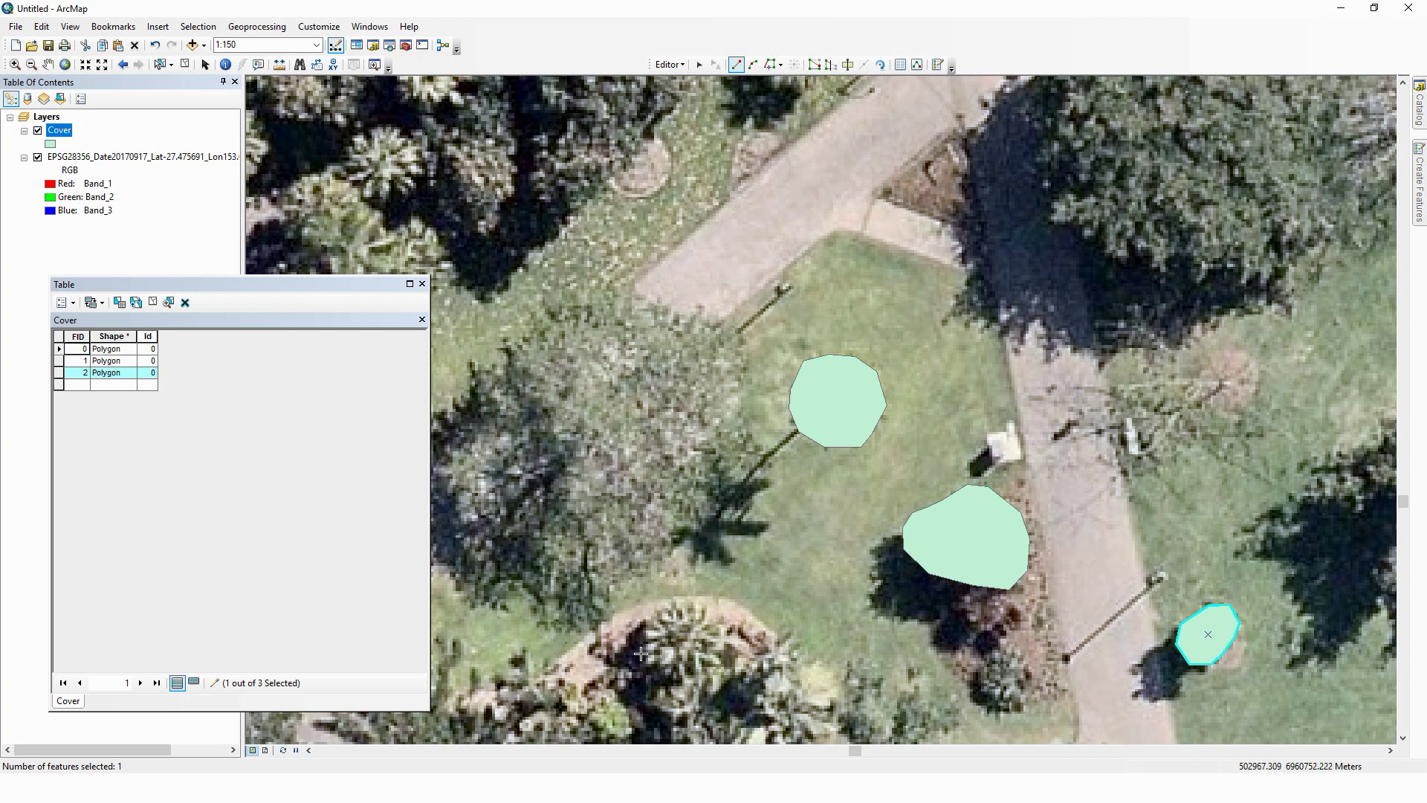
# Outline the dark shrub below the second canopy as the fourth polygon.
pyautogui.click(979, 682)
pyautogui.click(981, 664)
pyautogui.click(997, 651)
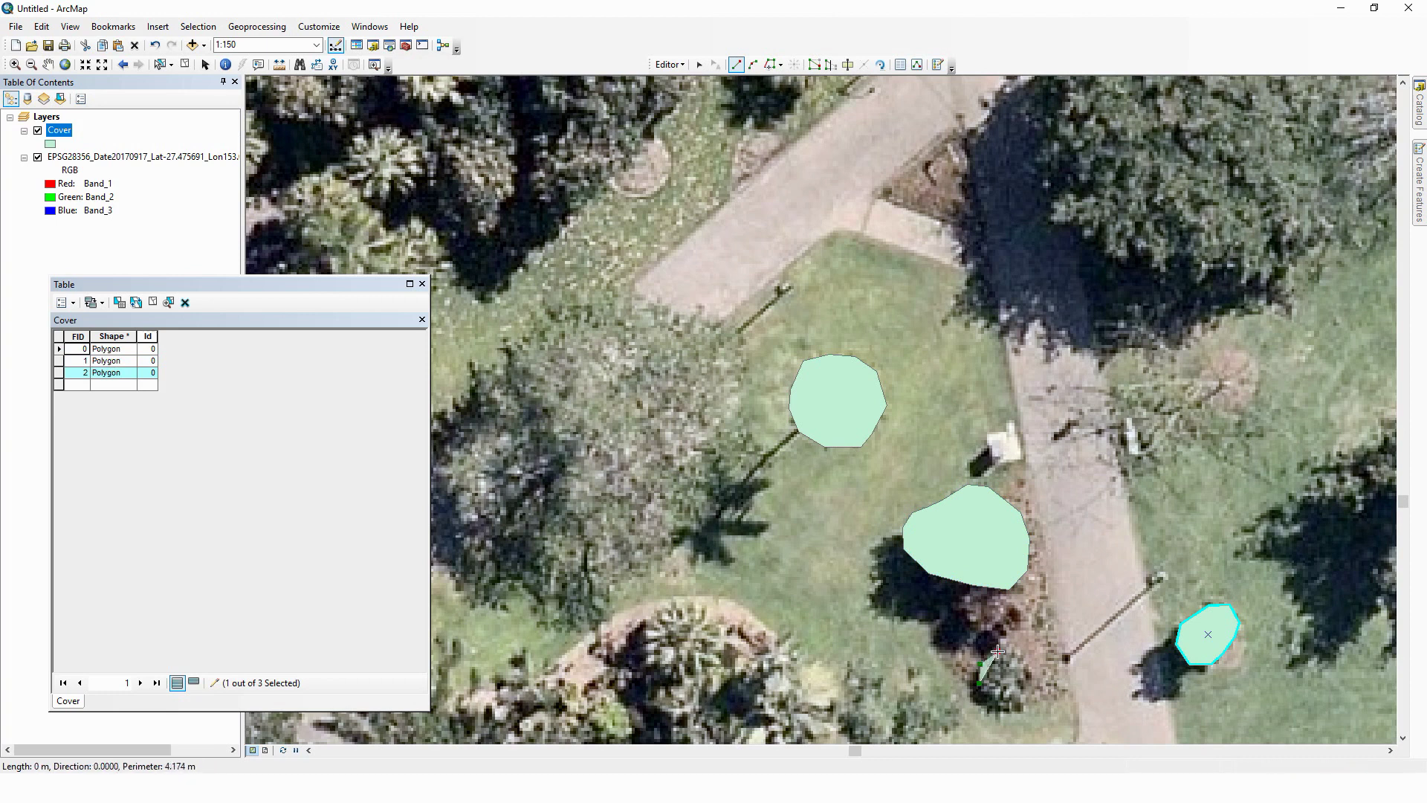
pyautogui.click(1018, 648)
pyautogui.click(1035, 666)
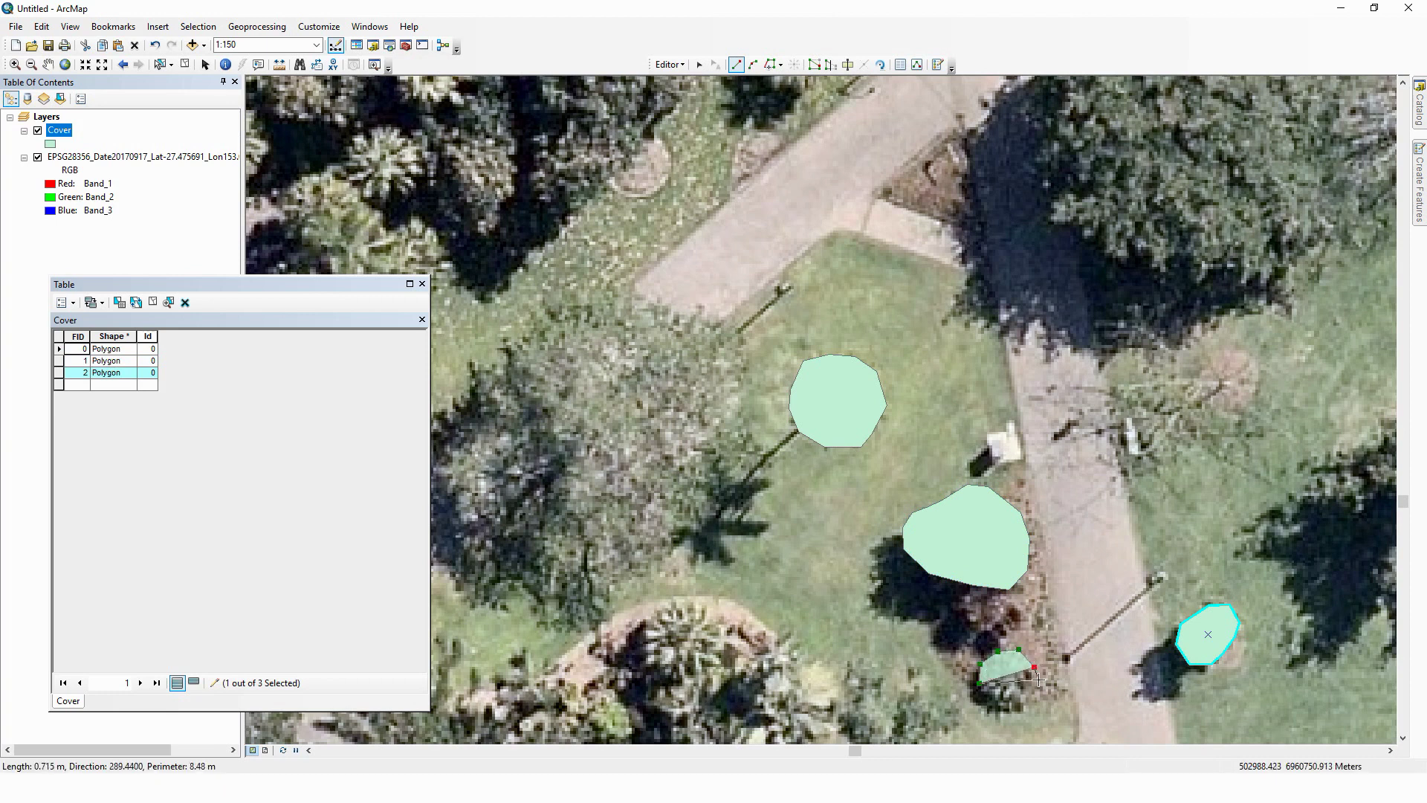
pyautogui.click(1038, 680)
pyautogui.click(1032, 699)
pyautogui.click(1025, 711)
pyautogui.click(1006, 714)
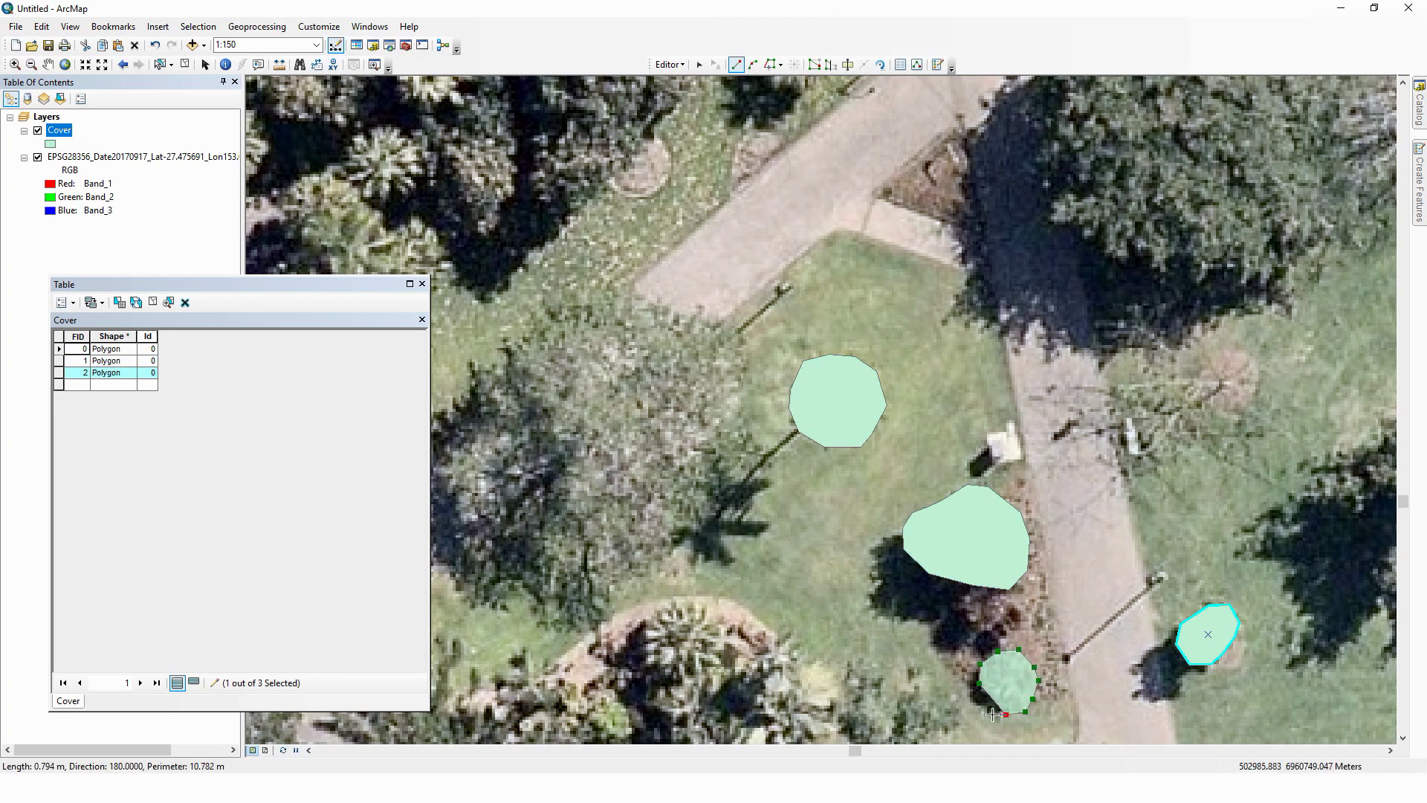
pyautogui.doubleClick(978, 697)
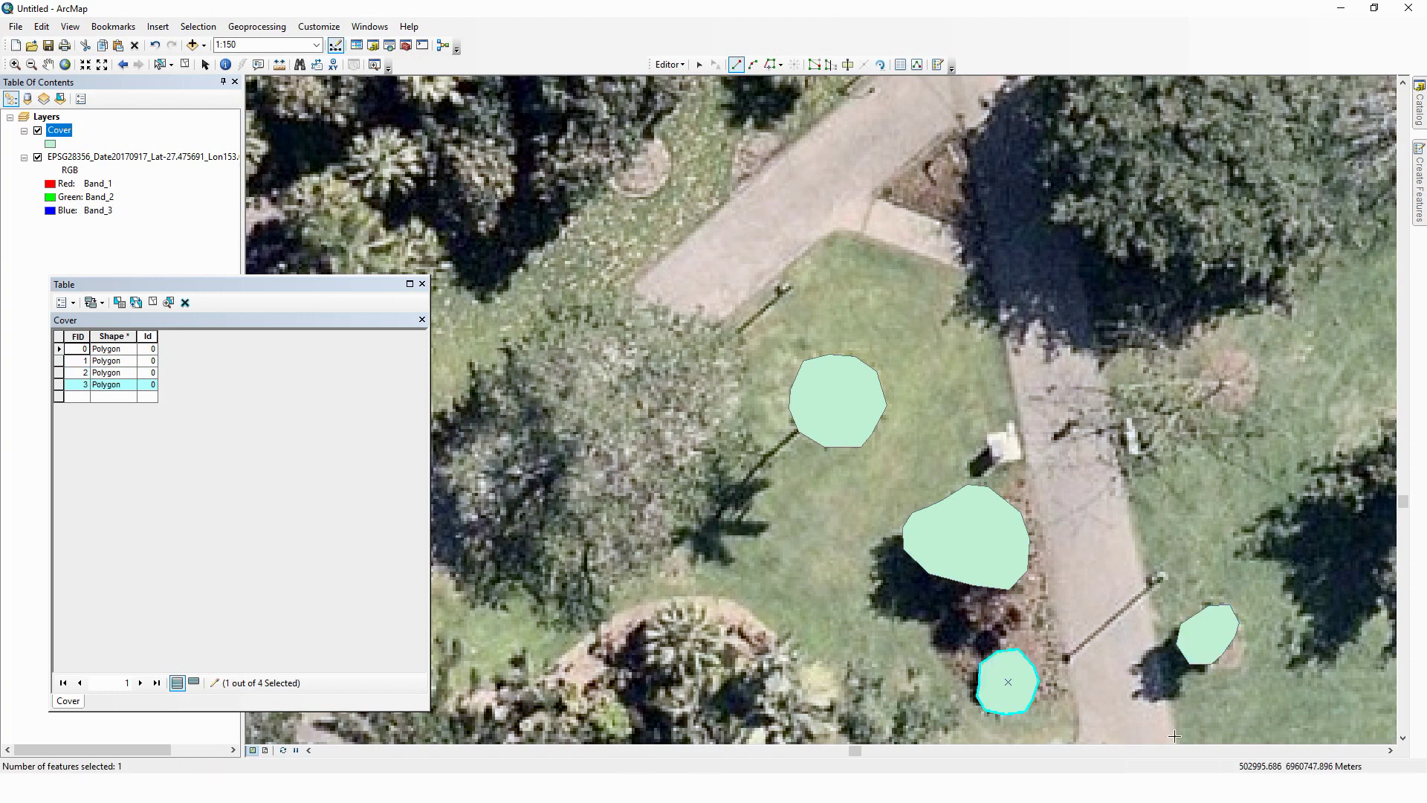
# Save the four canopy polygons and stop the edit session from the Editor menu.
pyautogui.click(669, 65)
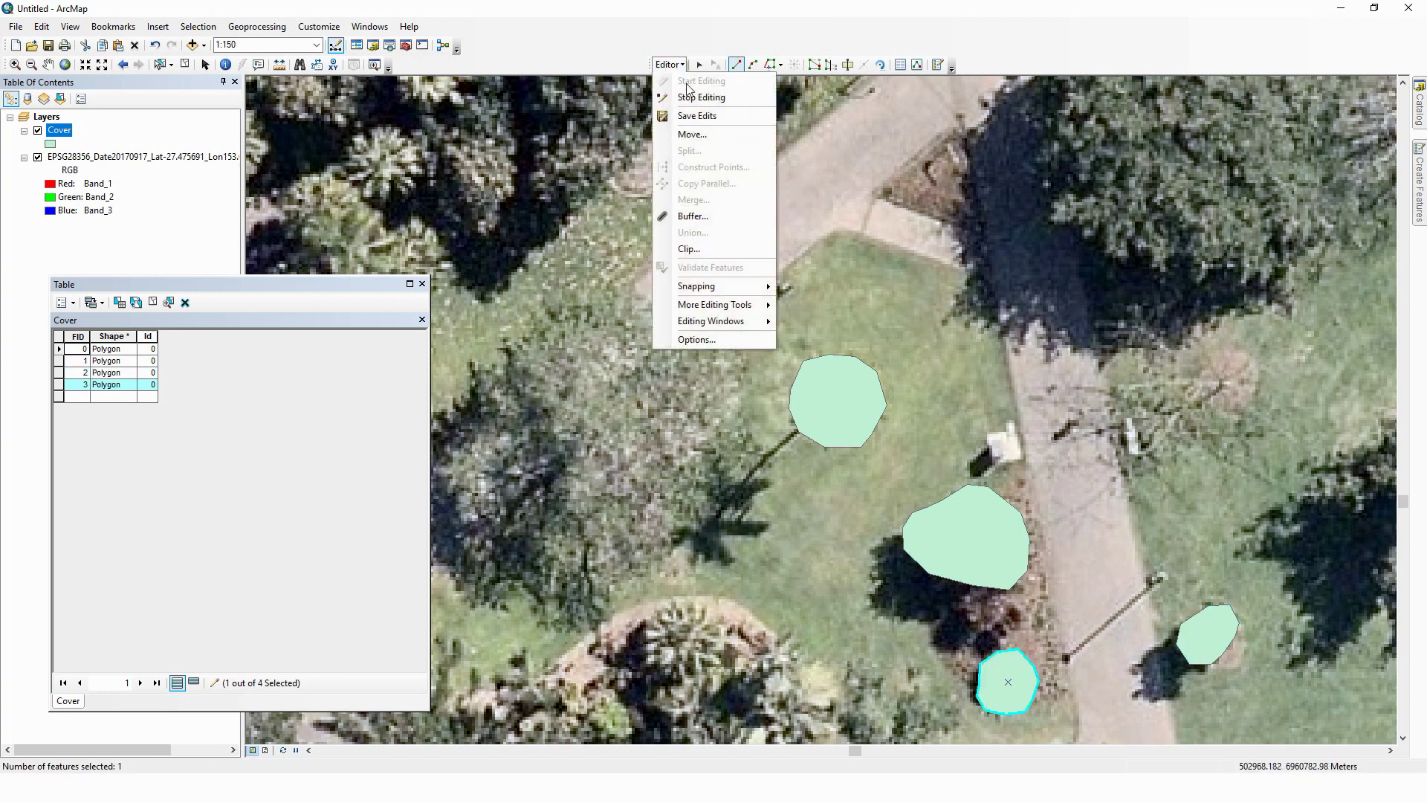
pyautogui.click(699, 116)
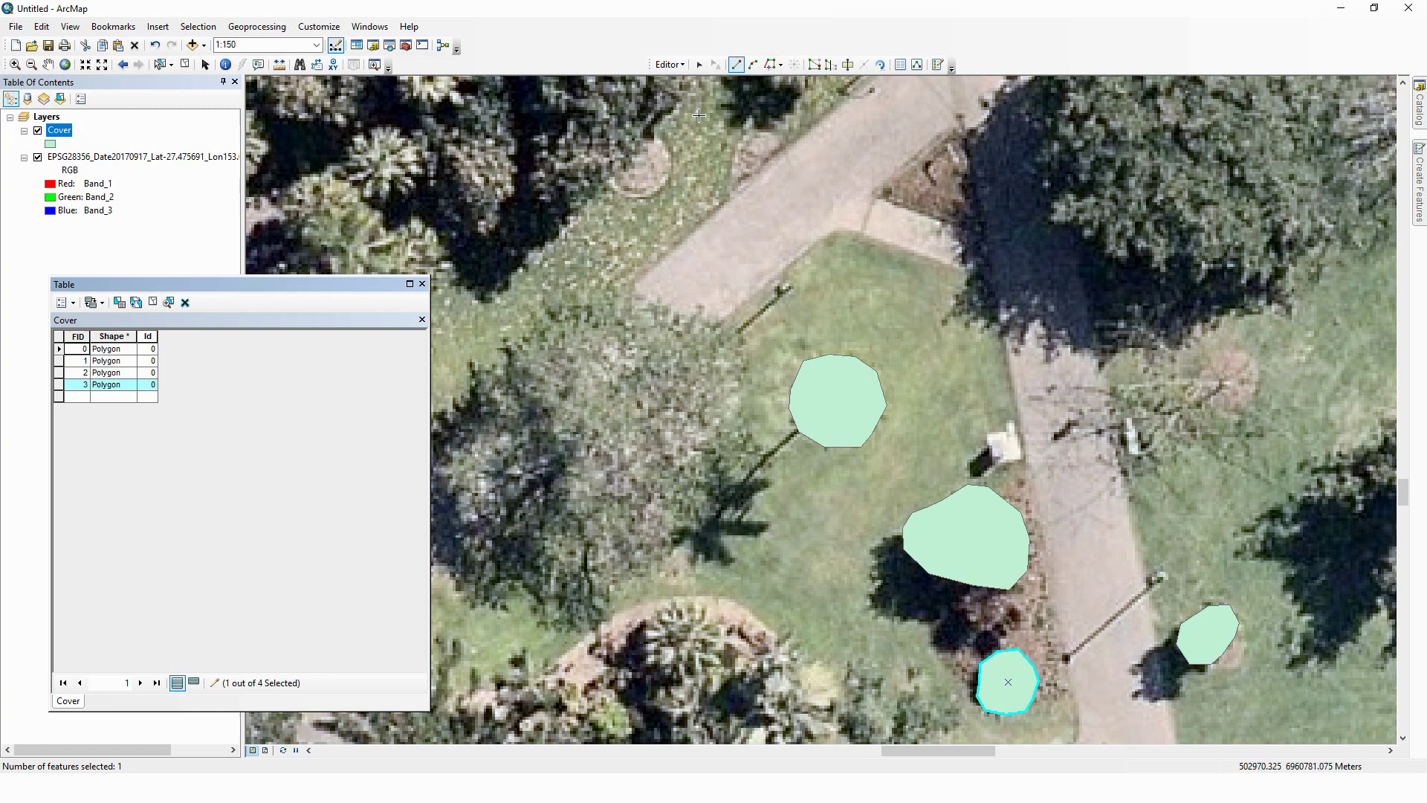
pyautogui.click(681, 67)
pyautogui.click(700, 99)
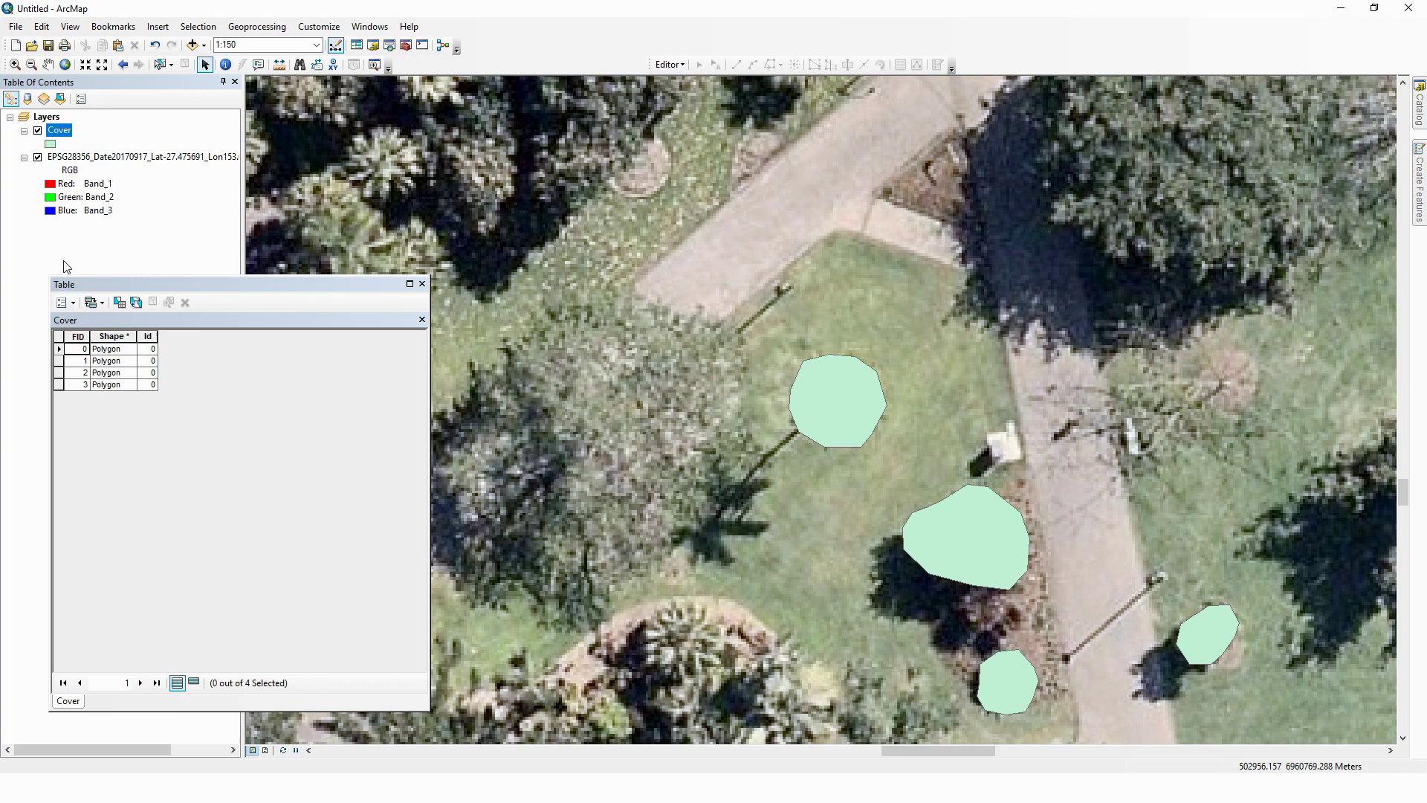
# Add a Text field named Cover with length 80 through Table Options > Add Field.
pyautogui.click(62, 302)
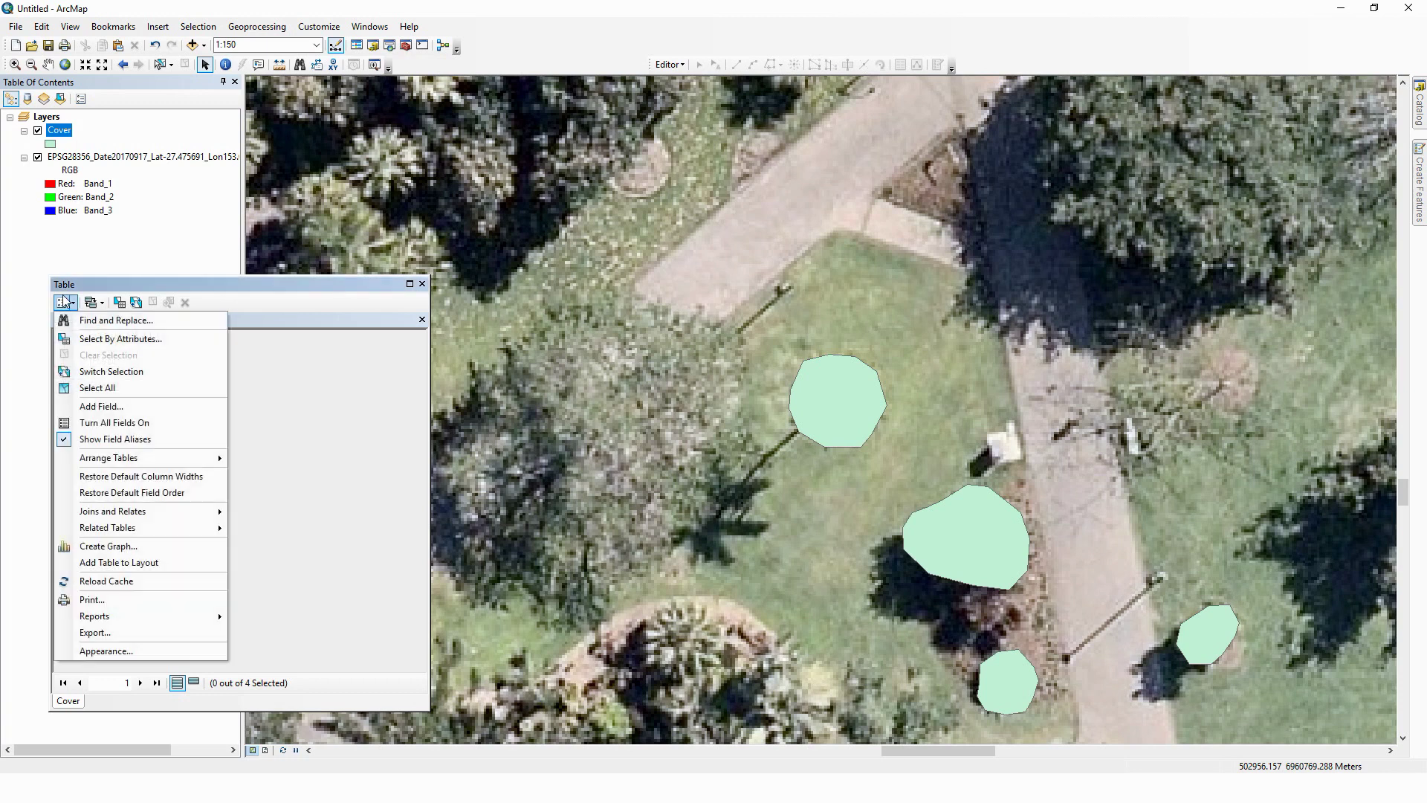
pyautogui.click(108, 406)
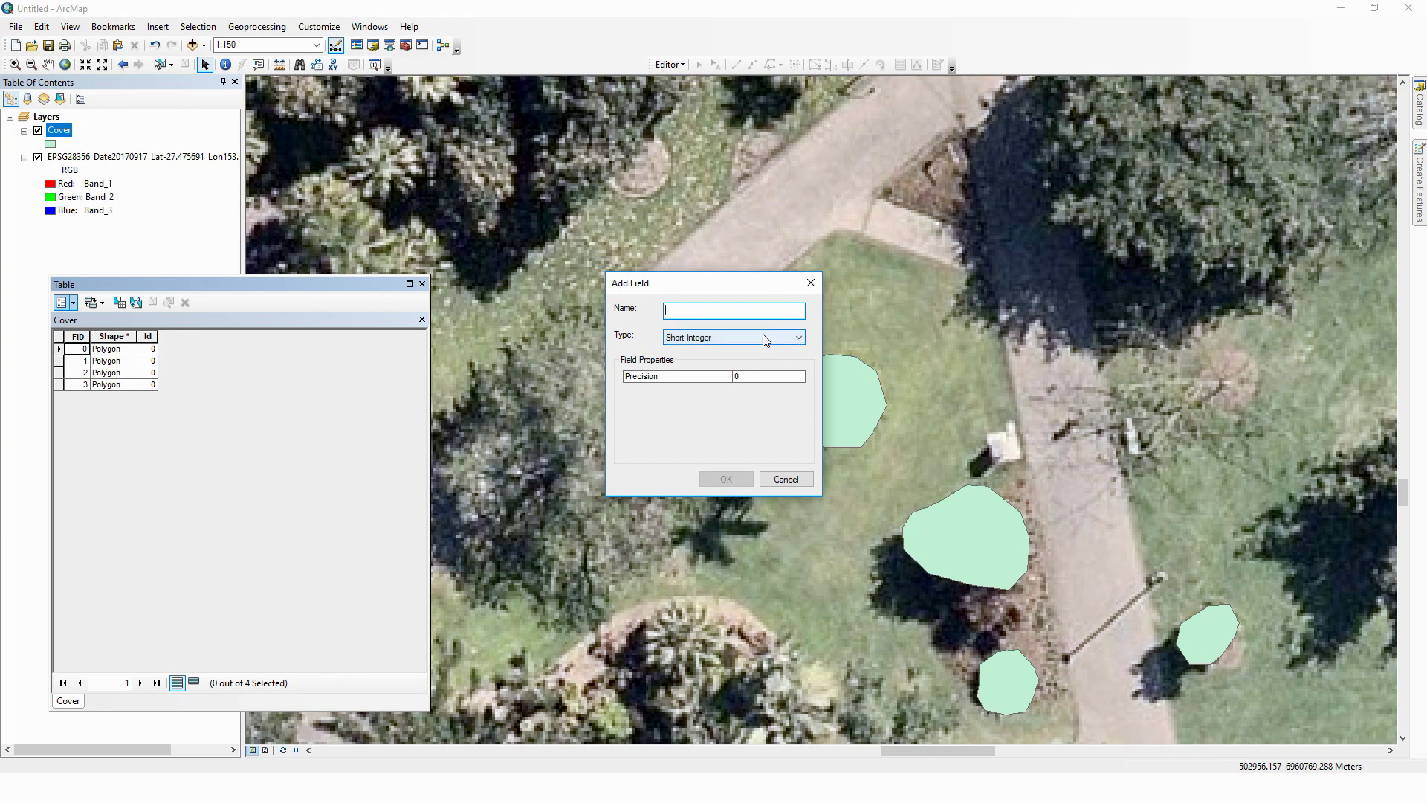
pyautogui.write('Cover')
pyautogui.click(799, 337)
pyautogui.click(764, 391)
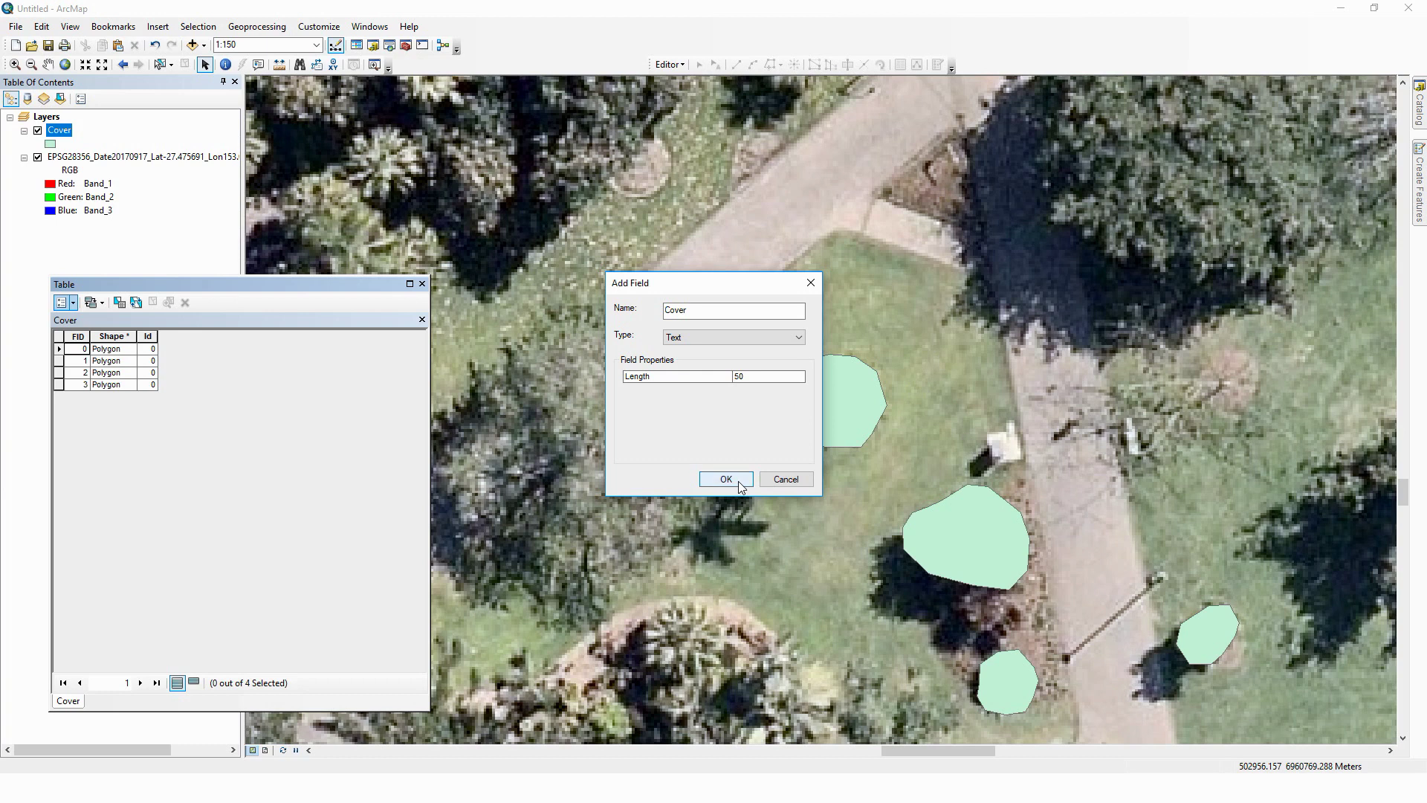
pyautogui.click(746, 378)
pyautogui.click(749, 381)
pyautogui.doubleClick(738, 377)
pyautogui.write('80')
pyautogui.click(738, 481)
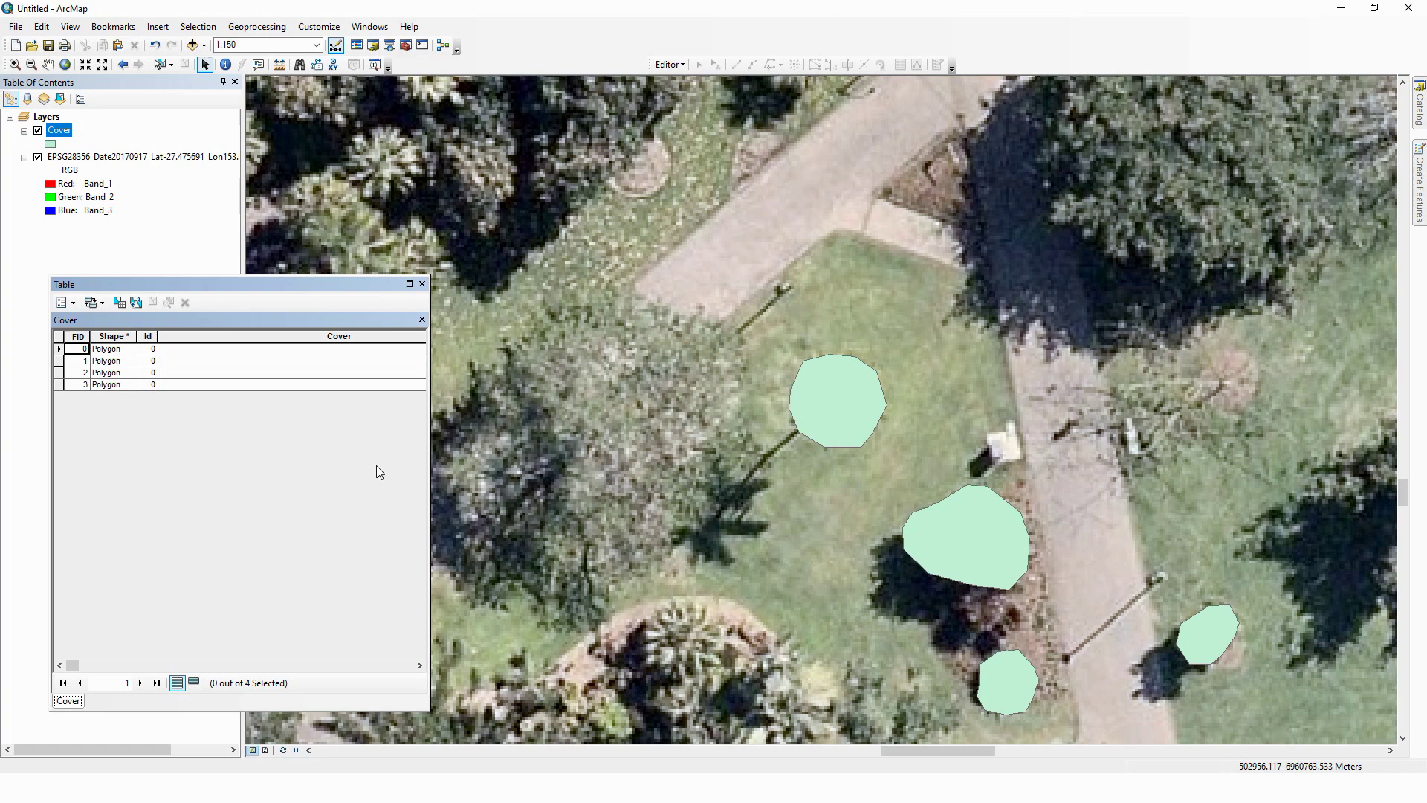
# Widen the table, start editing, and enter Tree in row 0's Cover cell.
pyautogui.moveTo(429, 515); pyautogui.dragTo(689, 515)
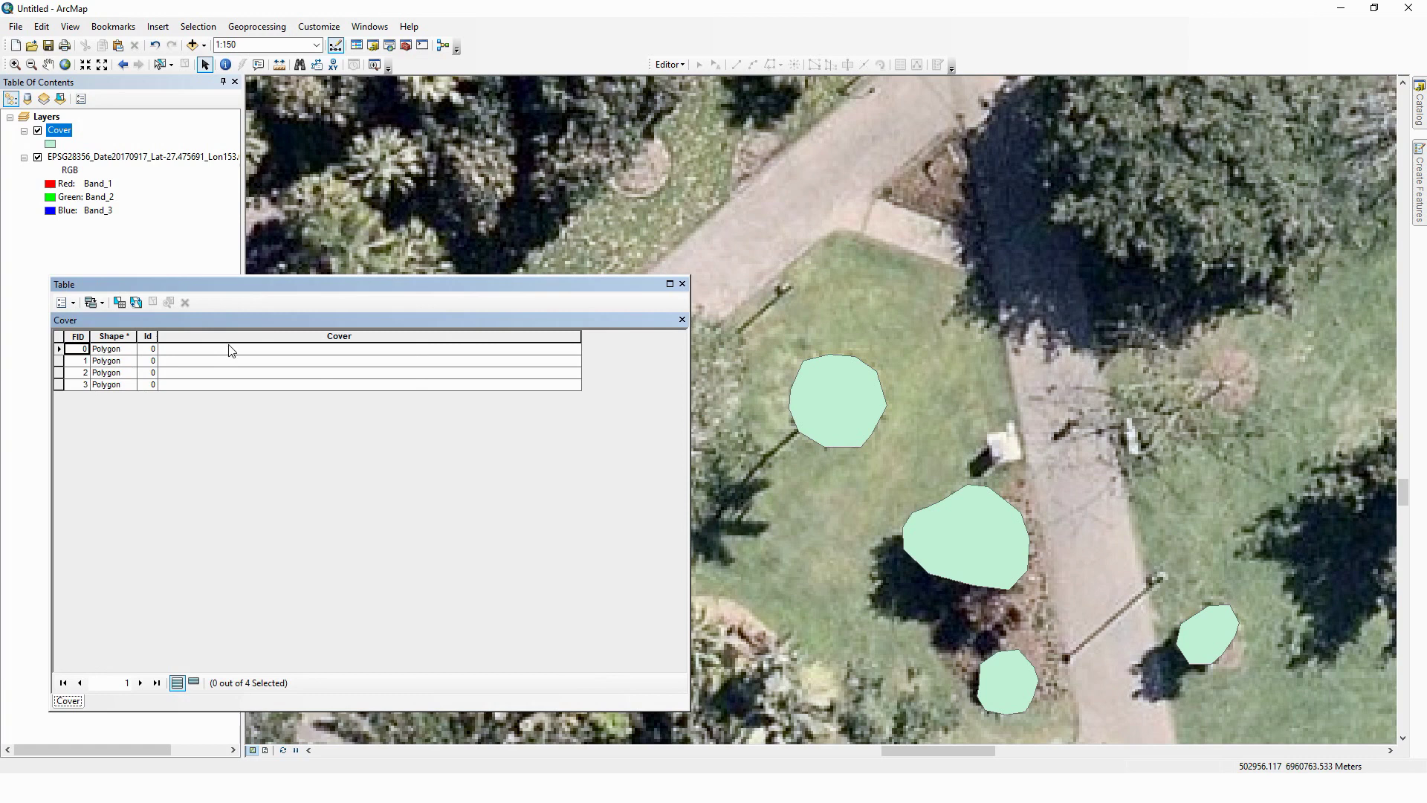
pyautogui.click(678, 66)
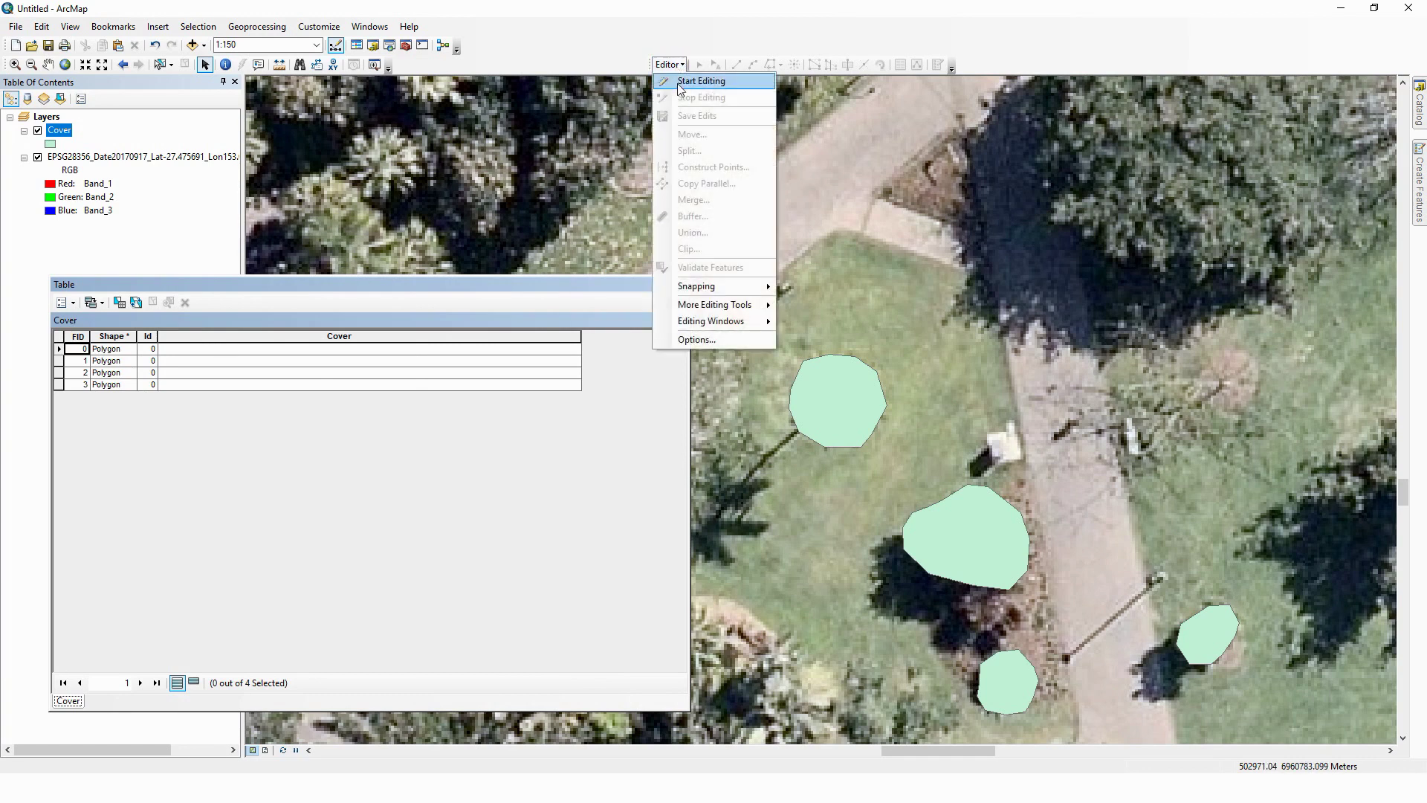
pyautogui.click(685, 87)
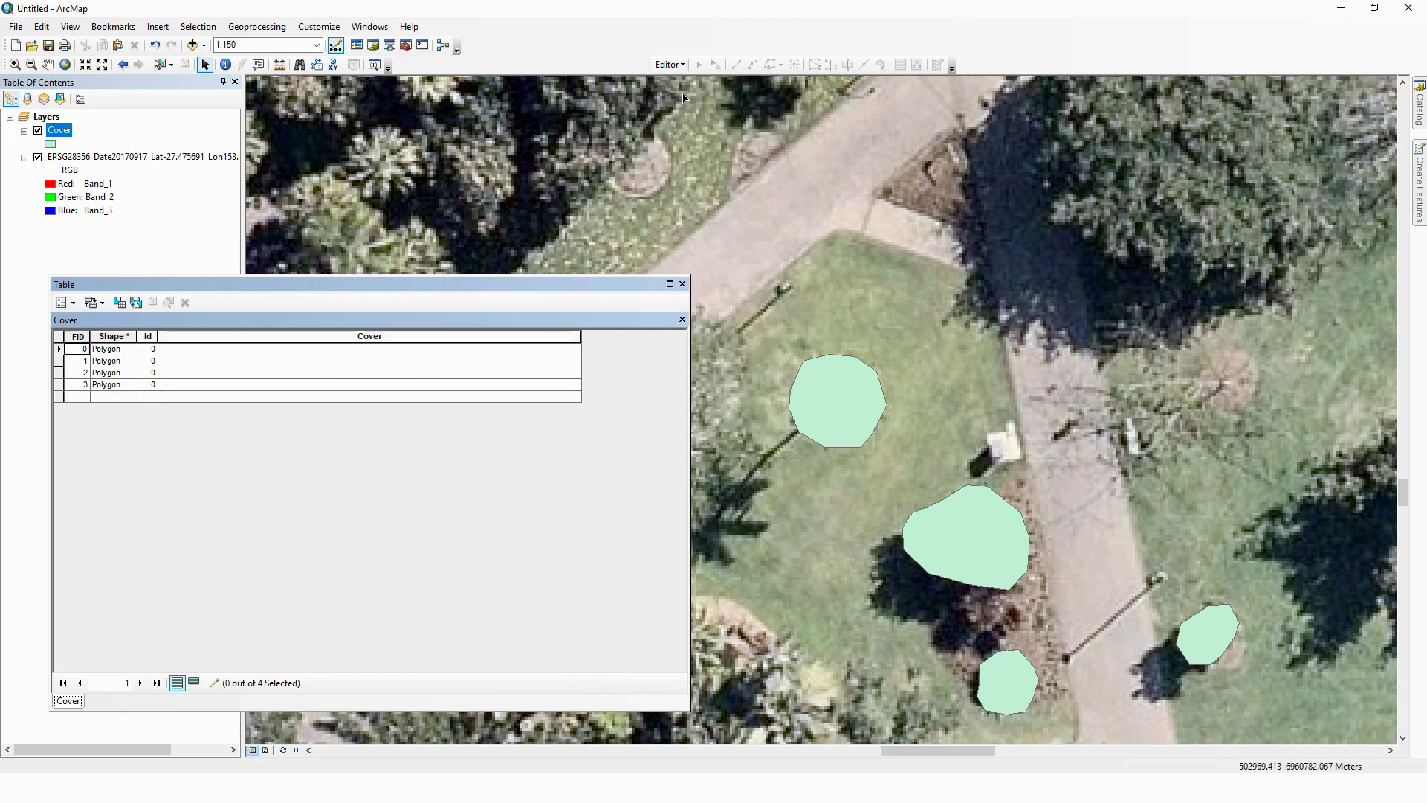
pyautogui.click(288, 350)
pyautogui.rightClick(289, 349)
pyautogui.click(274, 348)
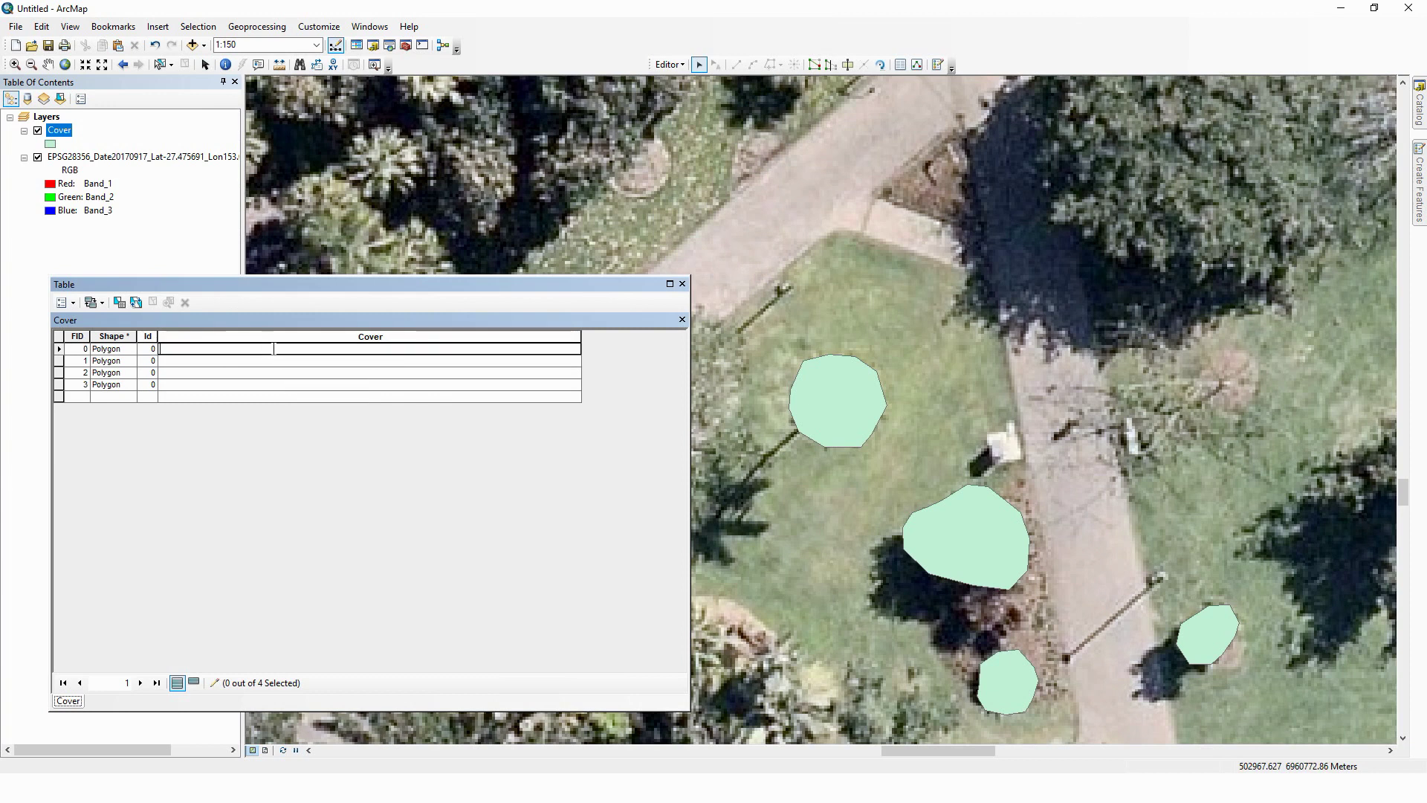
pyautogui.write('Tree')
pyautogui.click(175, 360)
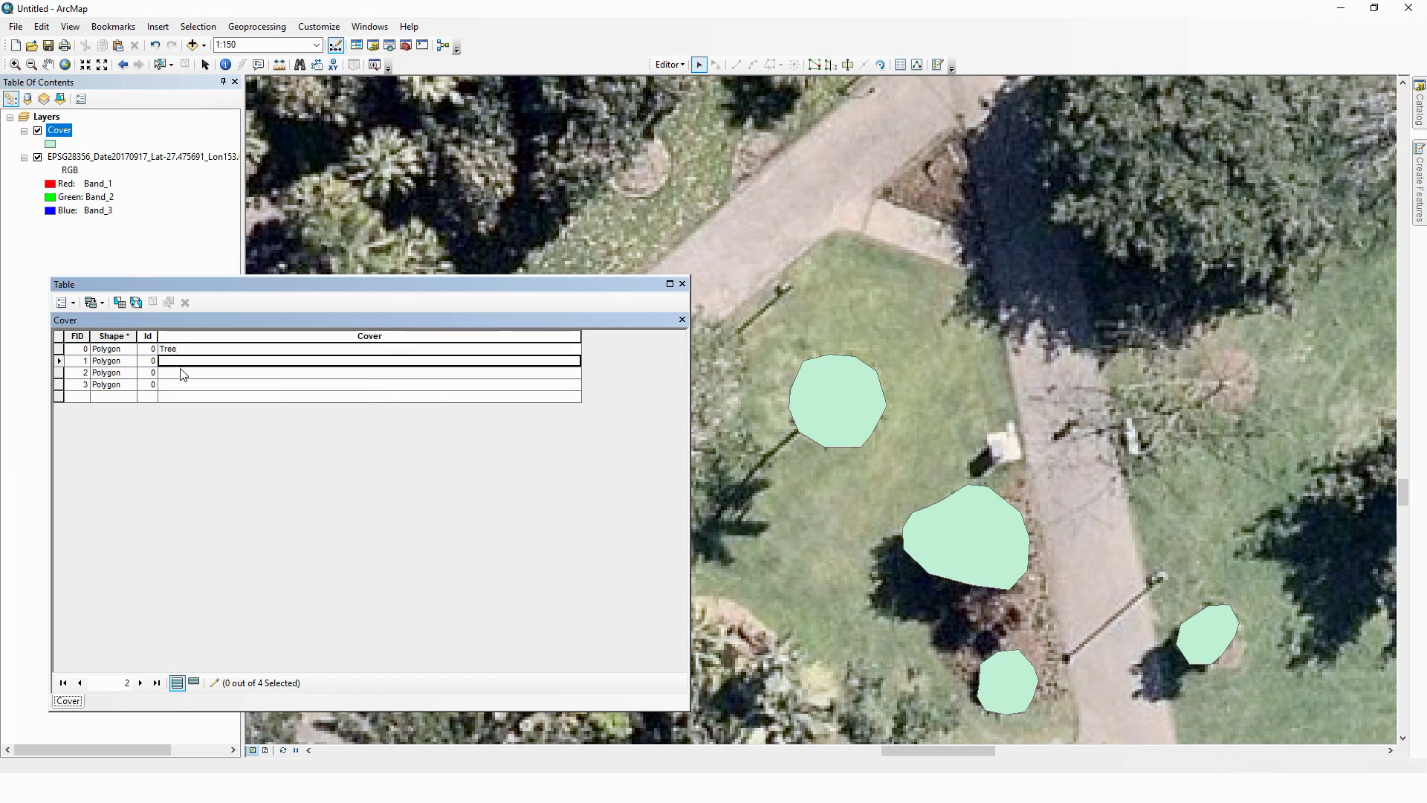
# Copy Tree from row 0 and paste it into the Cover cells of rows 1–3.
pyautogui.click(199, 349)
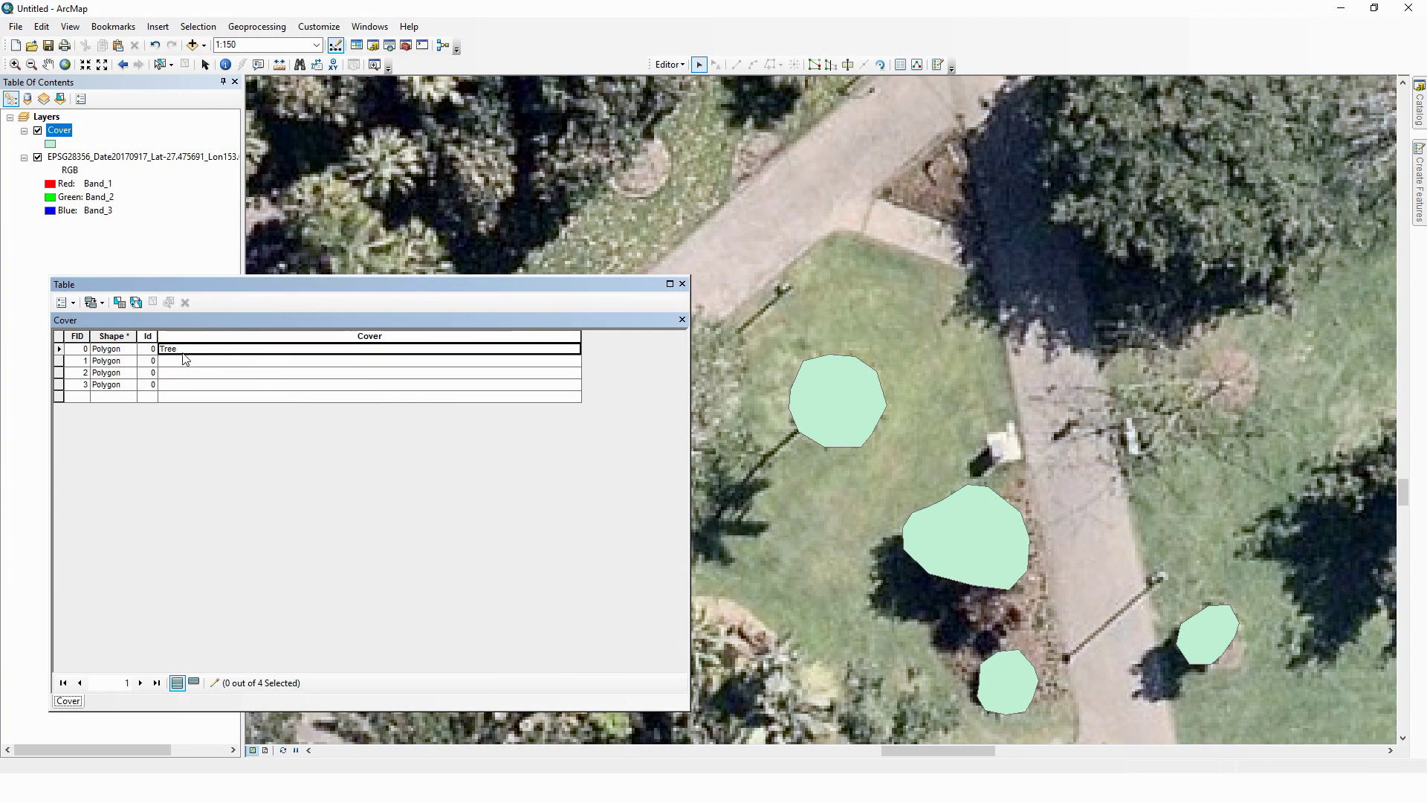
pyautogui.click(179, 351)
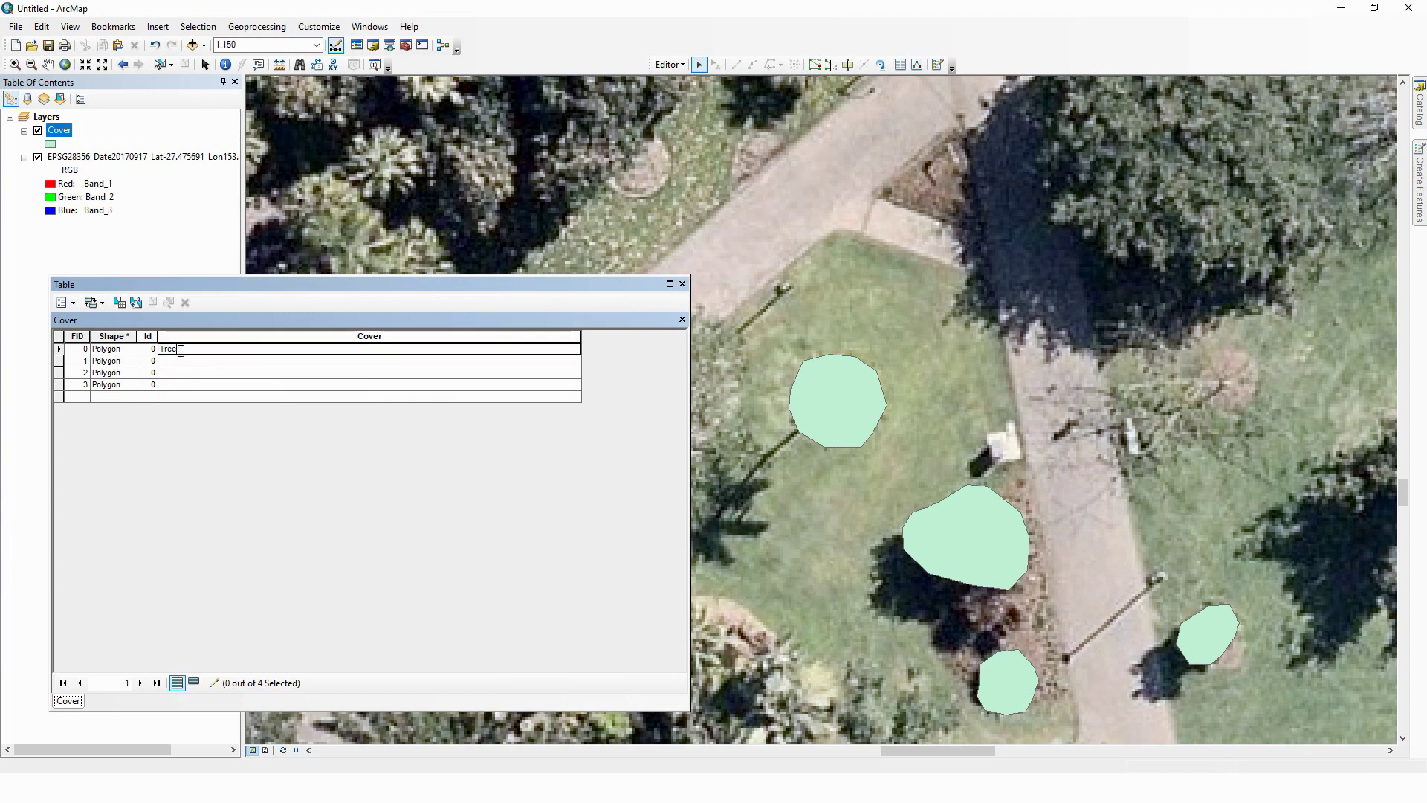
pyautogui.moveTo(178, 350); pyautogui.dragTo(164, 352)
pyautogui.doubleClick(182, 349)
pyautogui.hotkey('ctrl', 'c')
pyautogui.click(190, 363)
pyautogui.hotkey('ctrl', 'v')
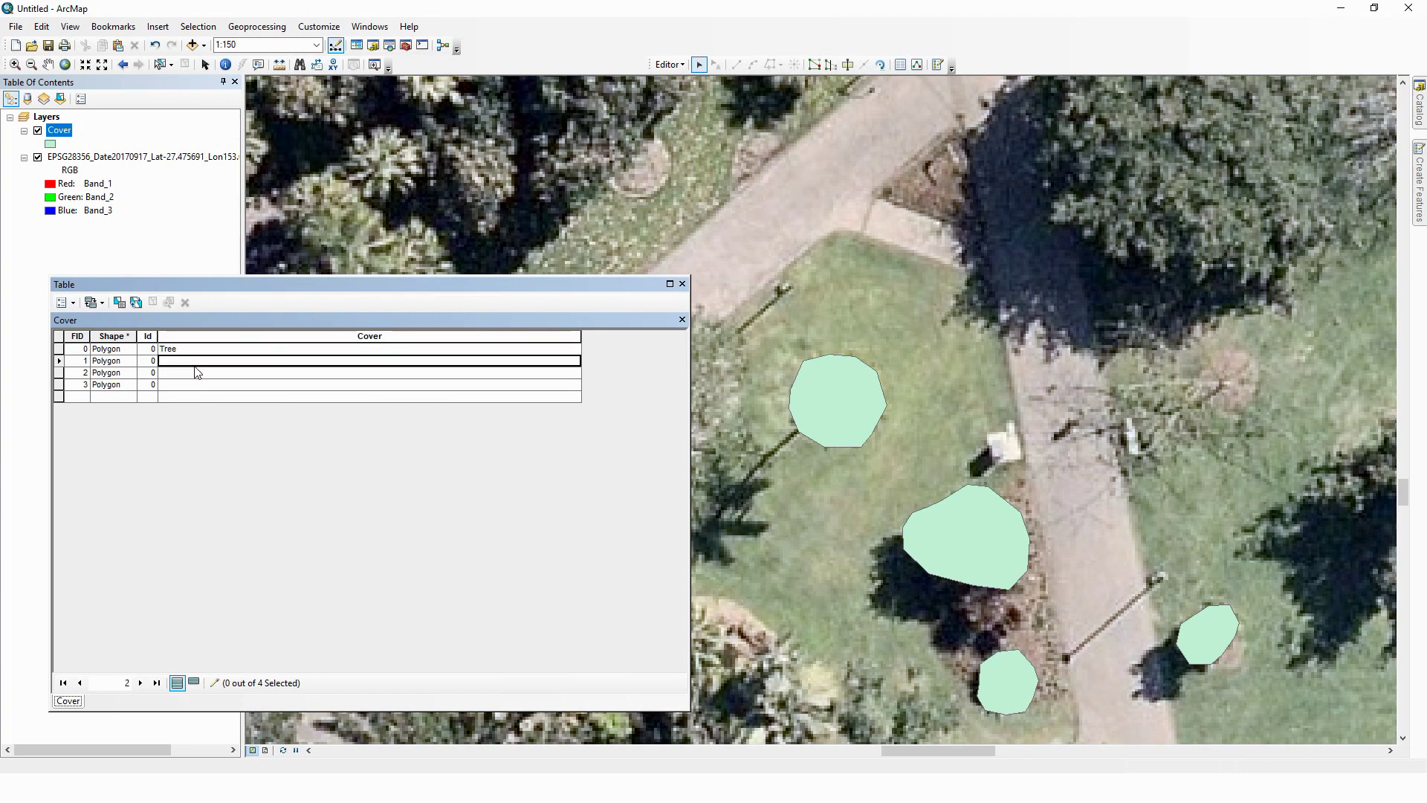
pyautogui.click(196, 375)
pyautogui.hotkey('ctrl', 'v')
pyautogui.click(199, 385)
pyautogui.hotkey('ctrl', 'v')
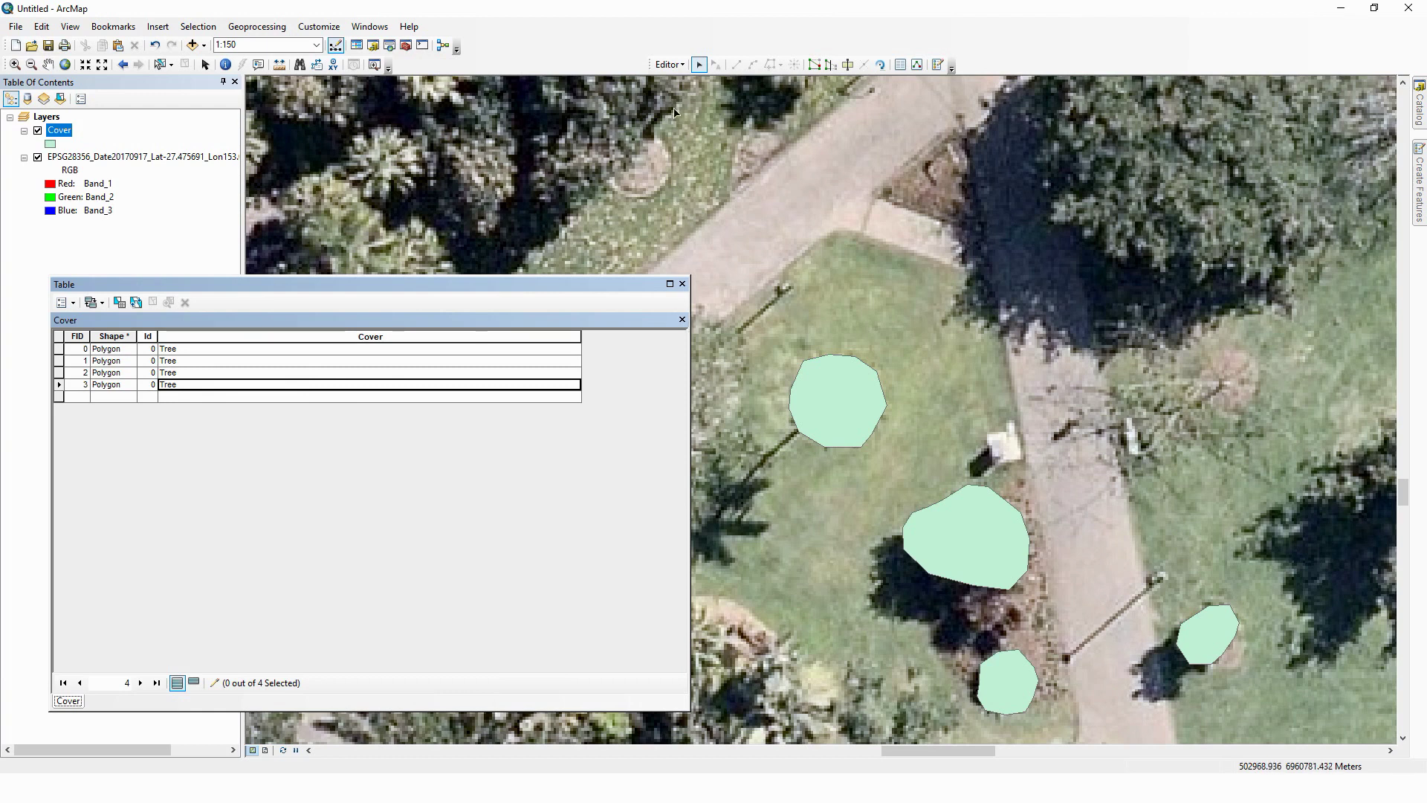
# Save the Tree attribute edits and shift the table window further left.
pyautogui.click(669, 64)
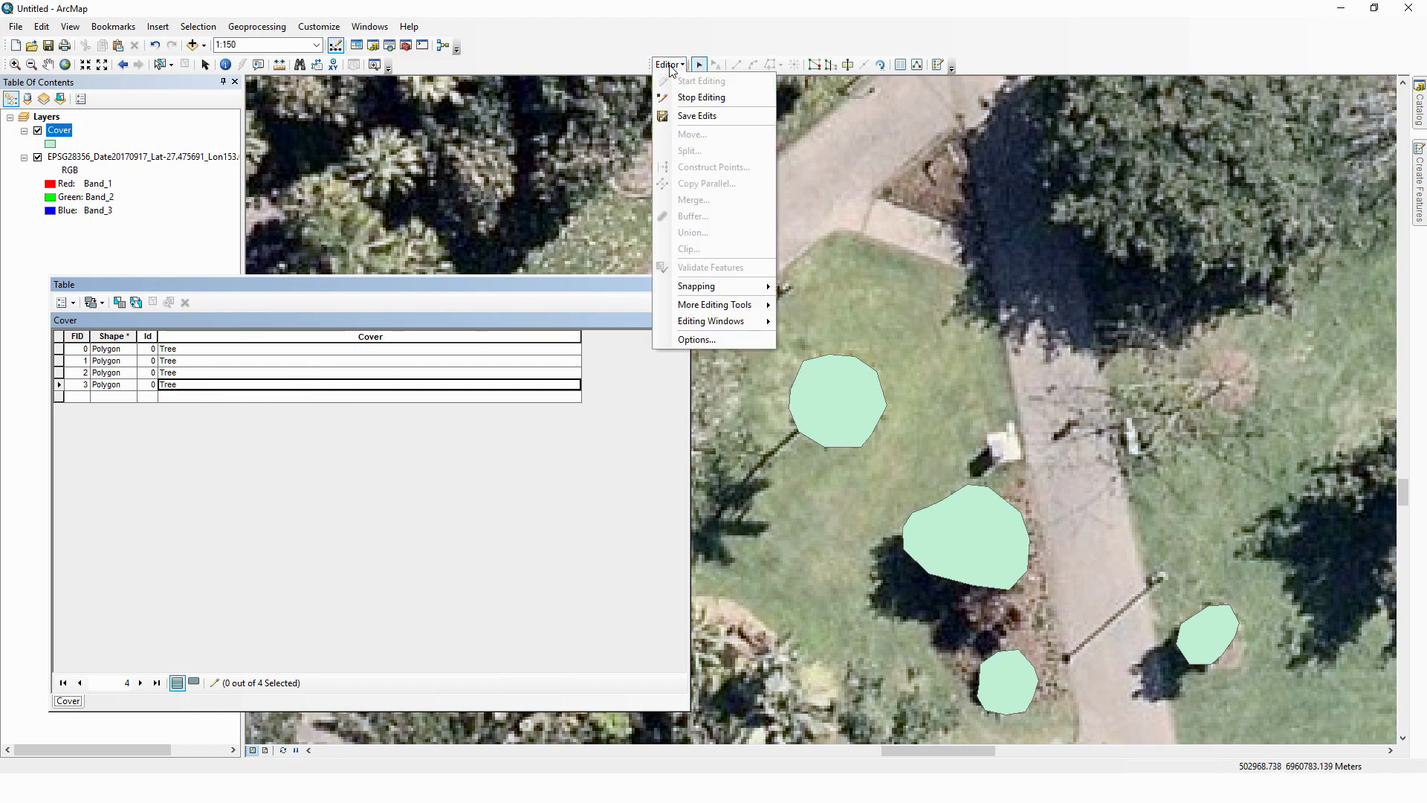
pyautogui.click(690, 119)
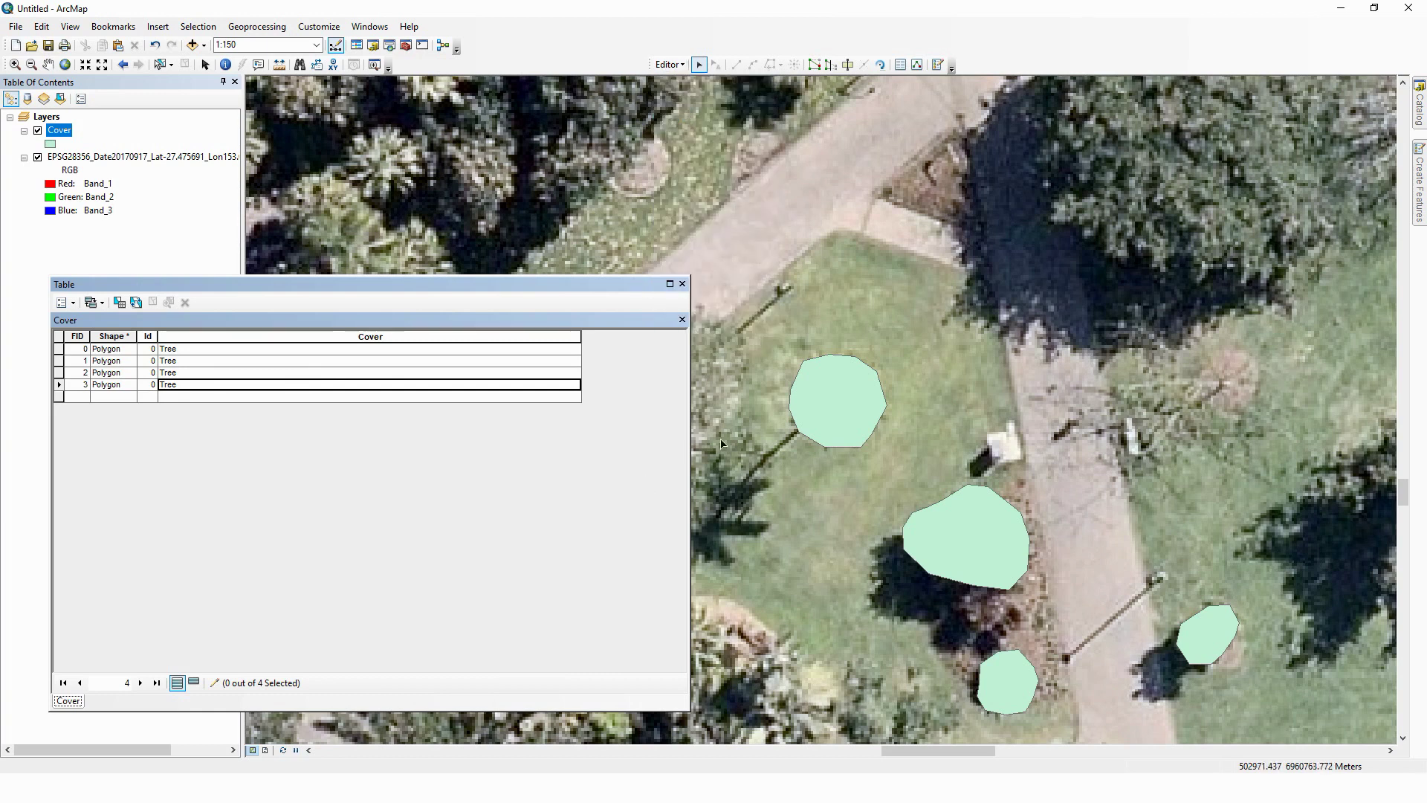
pyautogui.moveTo(507, 283); pyautogui.dragTo(433, 262)
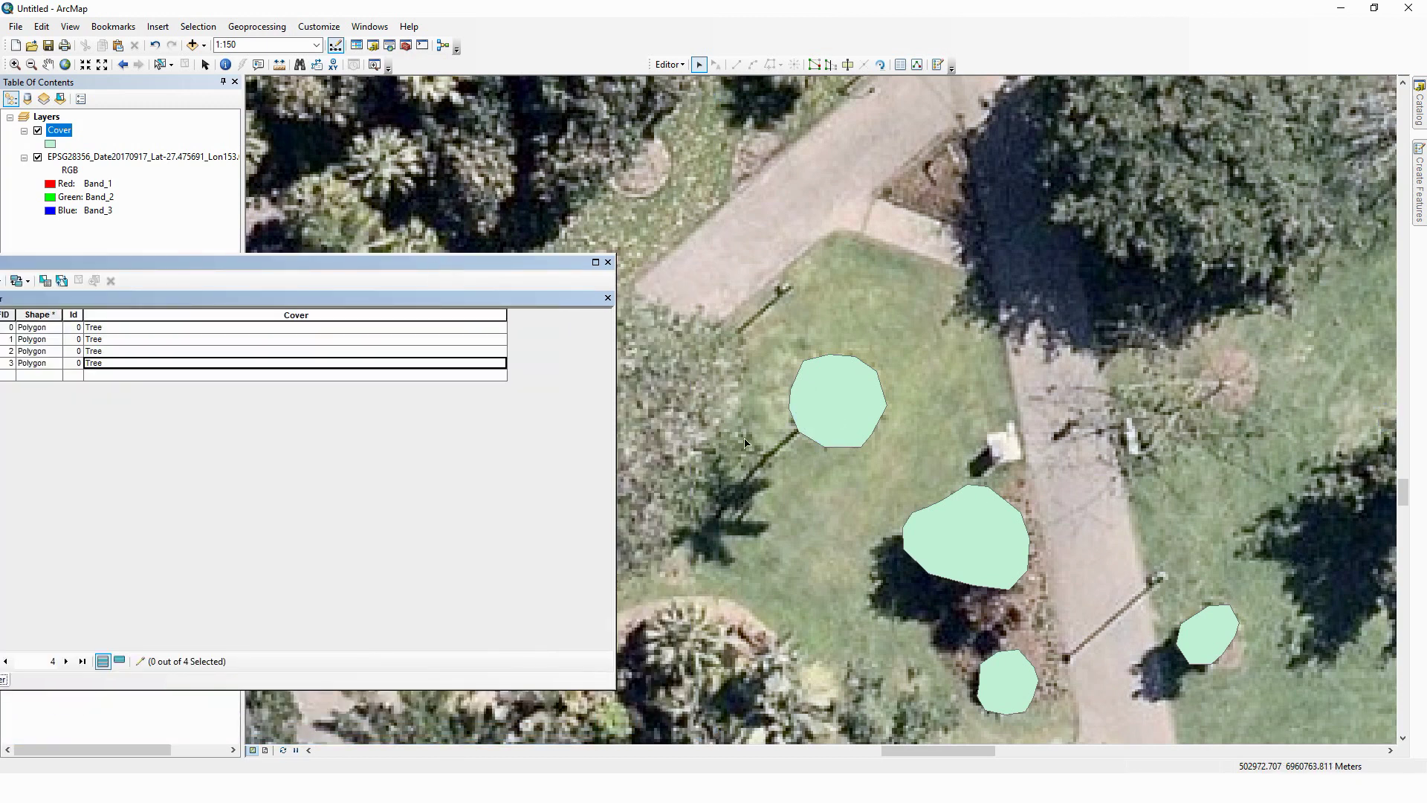